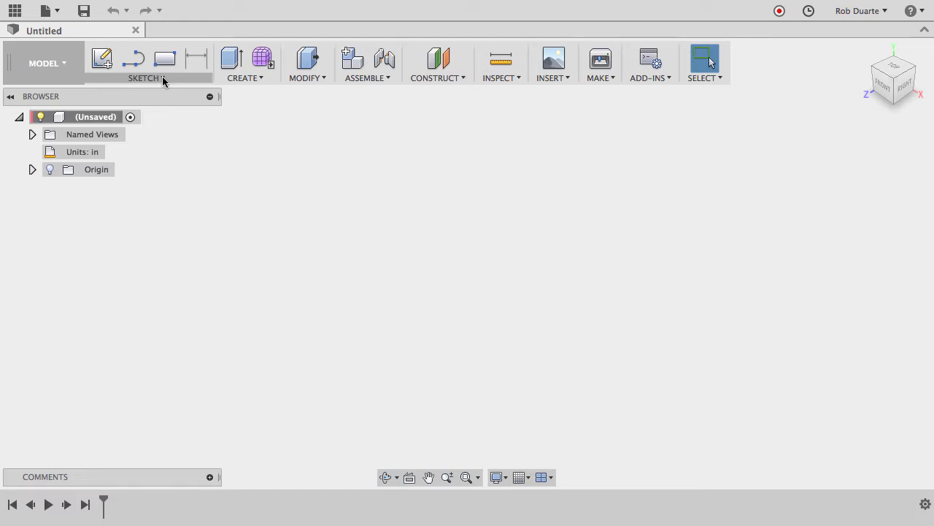
click(245, 78)
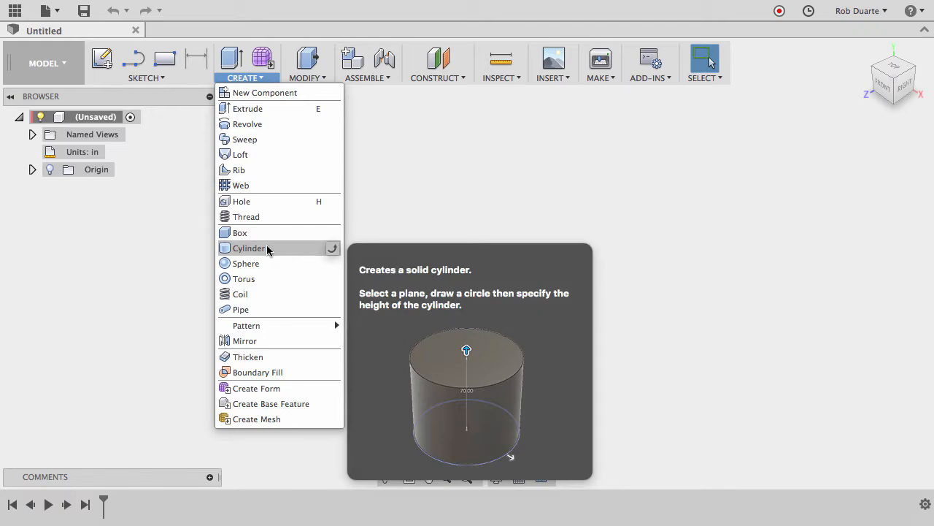
click(169, 246)
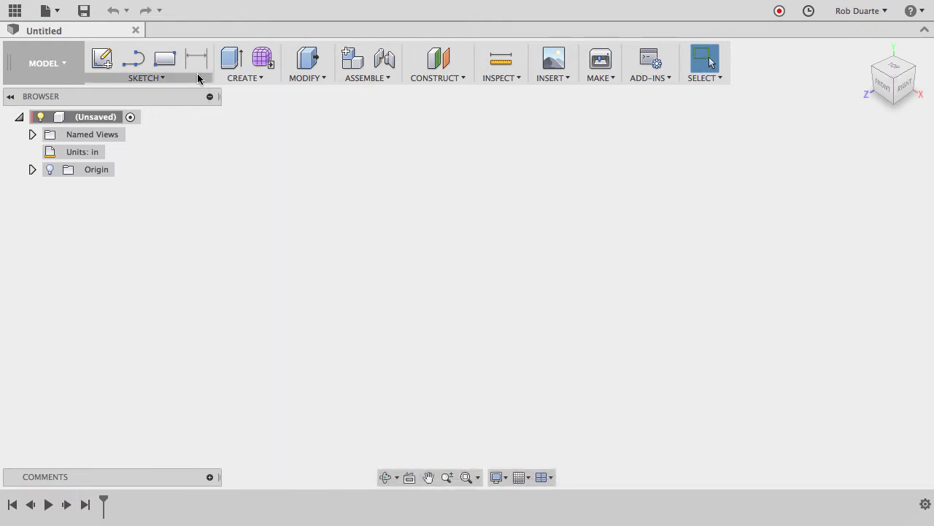
Create a new sketch on the horizontal XZ origin plane
click(176, 80)
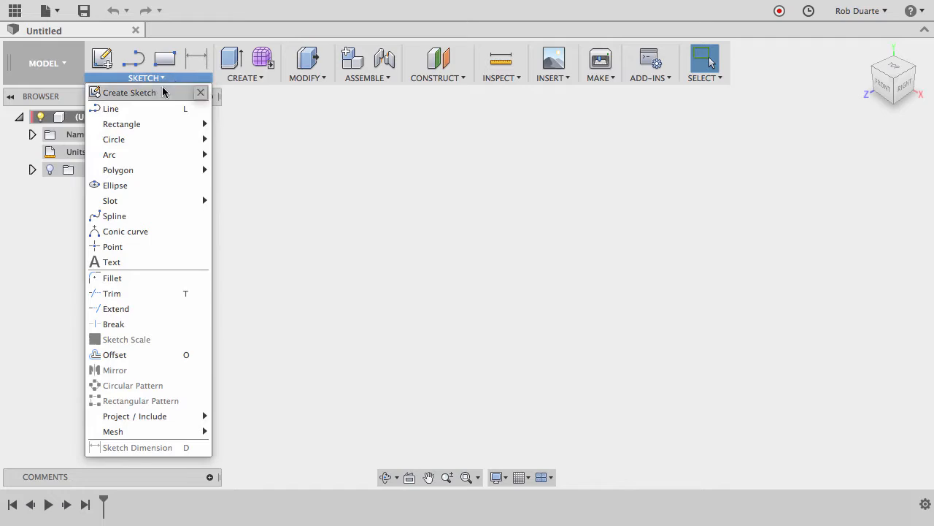
click(158, 94)
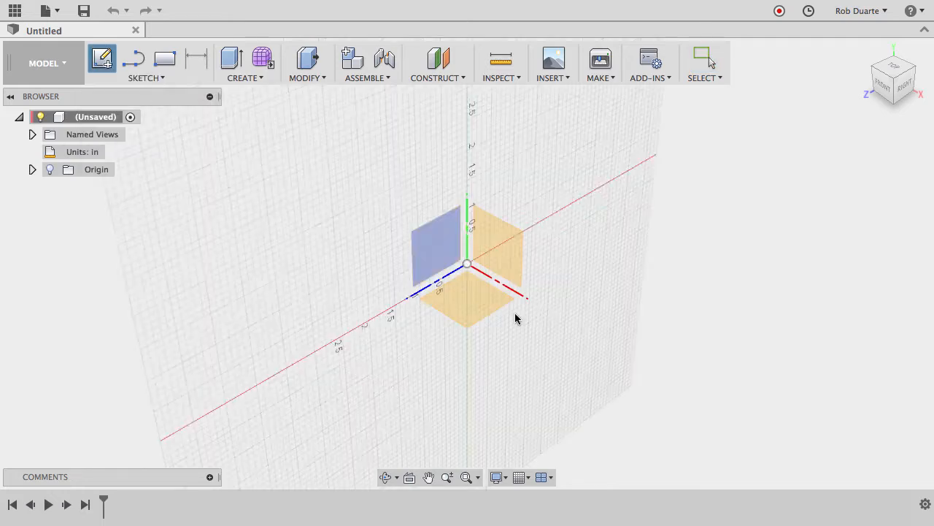
click(482, 304)
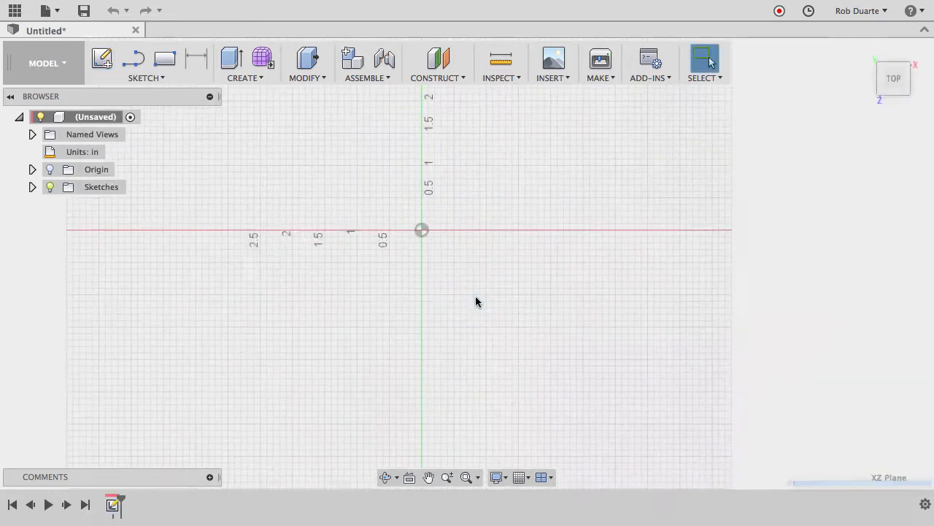
Draw a six-sided circumscribed polygon centred on the origin with a 3 in centre-to-side distance, and finish the sketch
click(151, 78)
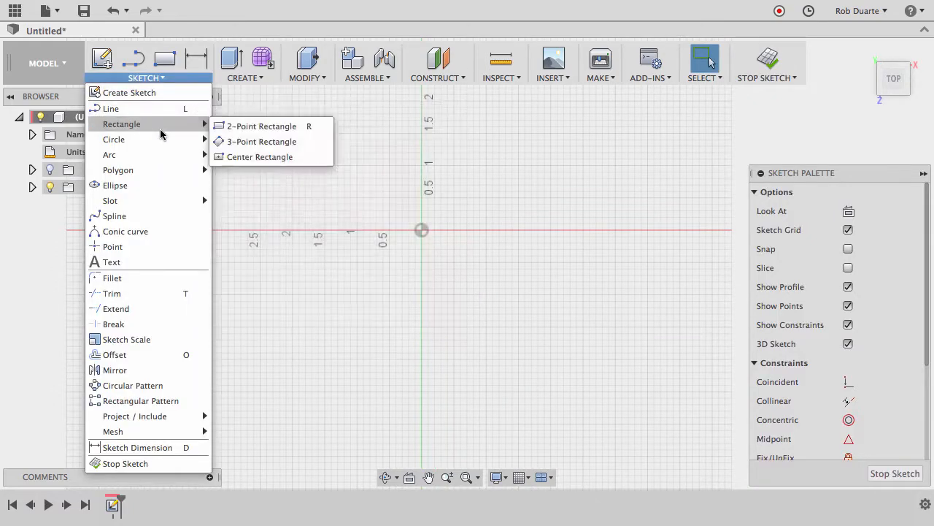
mouse_move(182, 170)
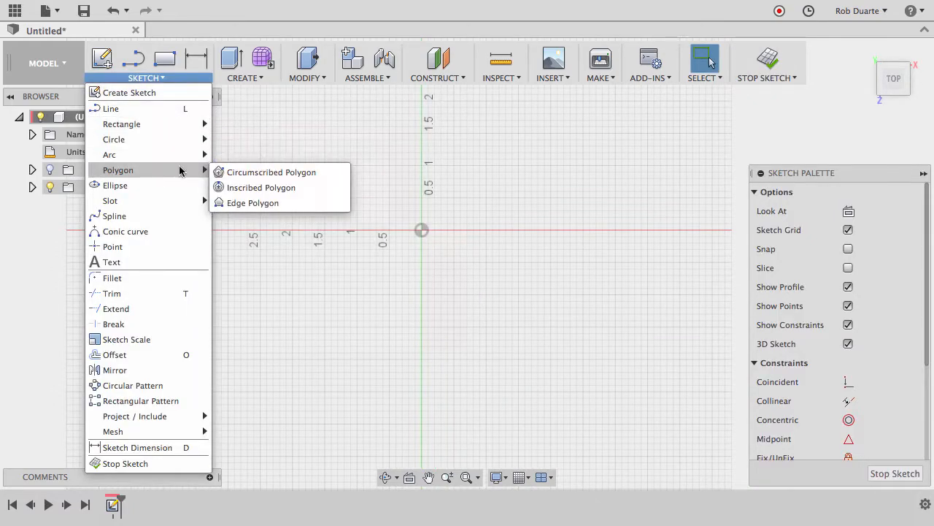
click(259, 172)
click(422, 230)
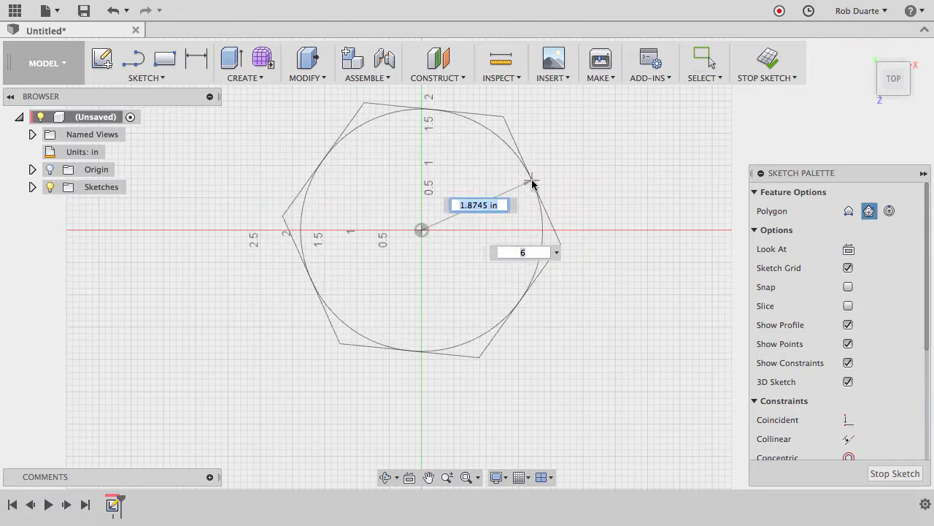
text(3)
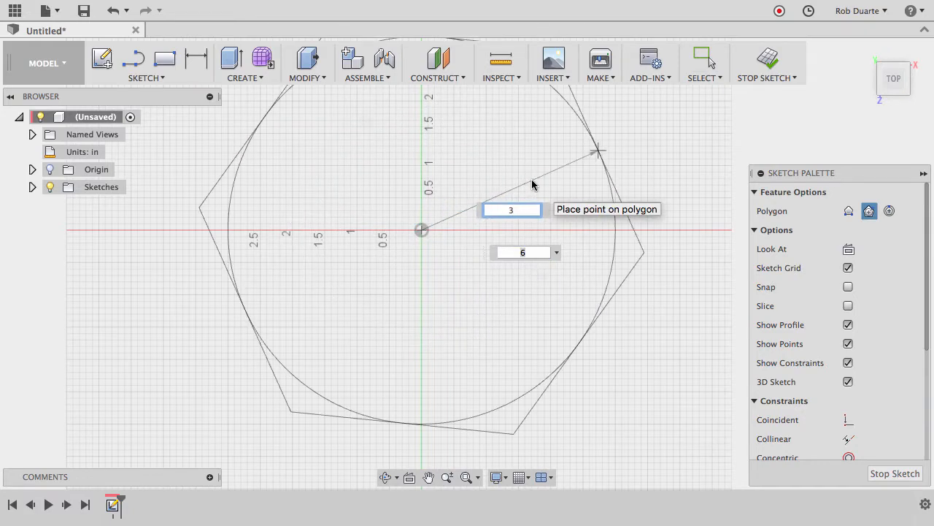
key(Return)
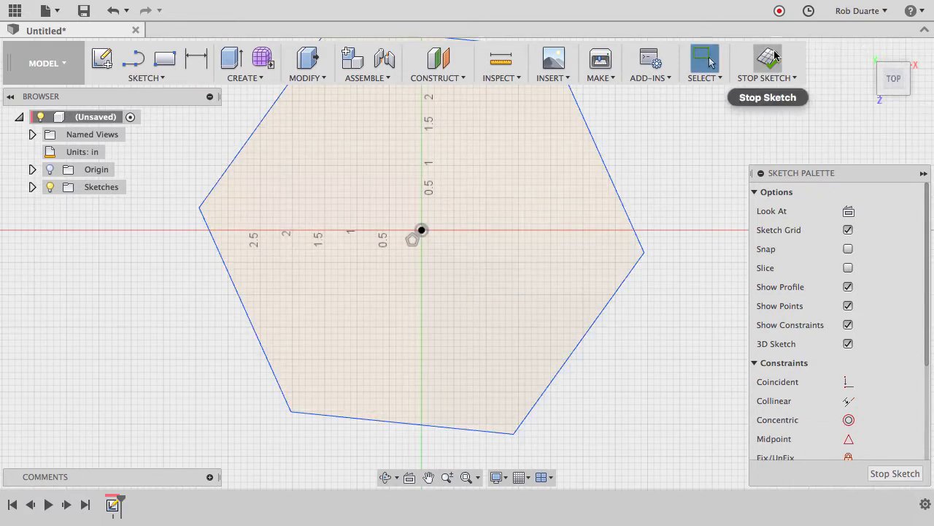
click(771, 58)
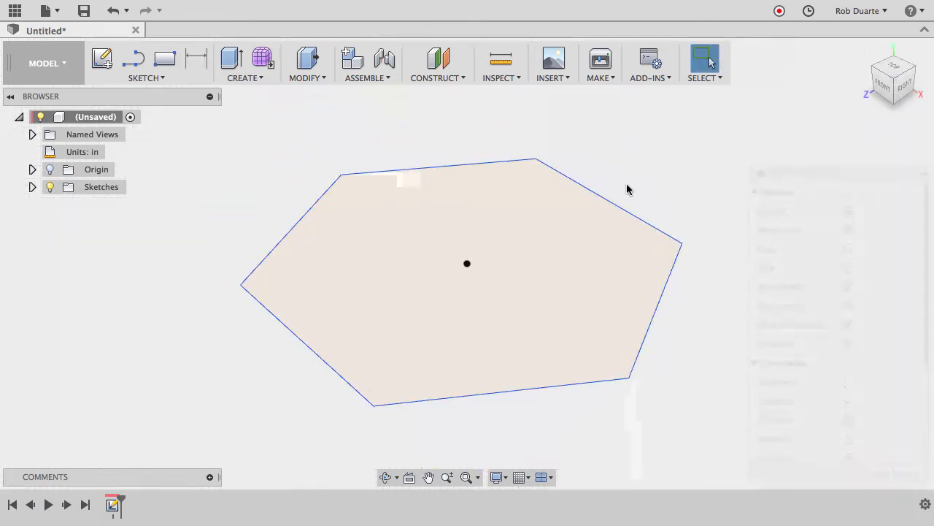
Extrude the hexagon profile upward 8 in
scroll(514, 274, down, 4)
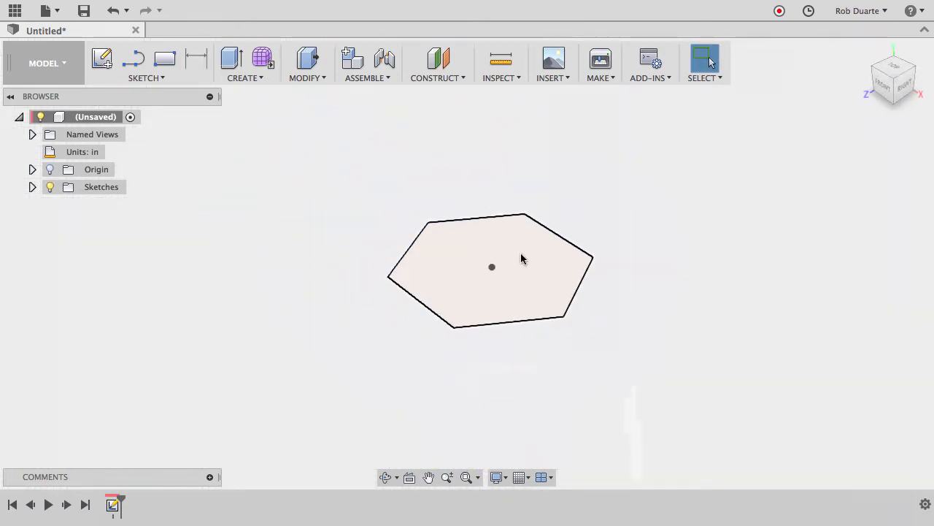
click(521, 258)
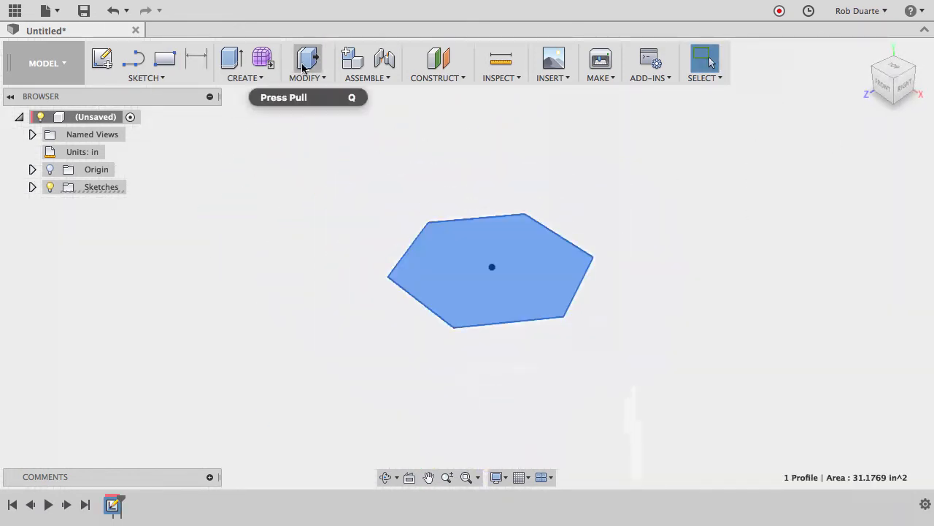
click(226, 66)
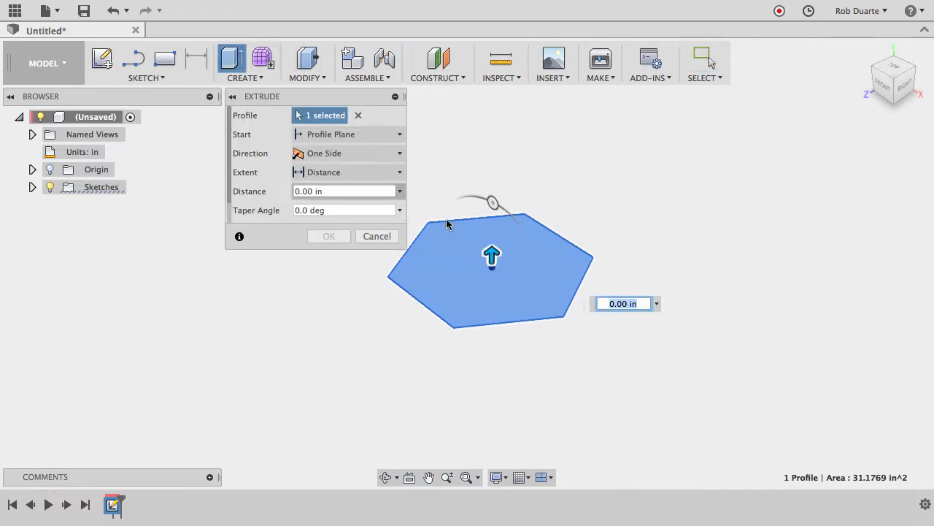
drag(493, 260, 493, 141)
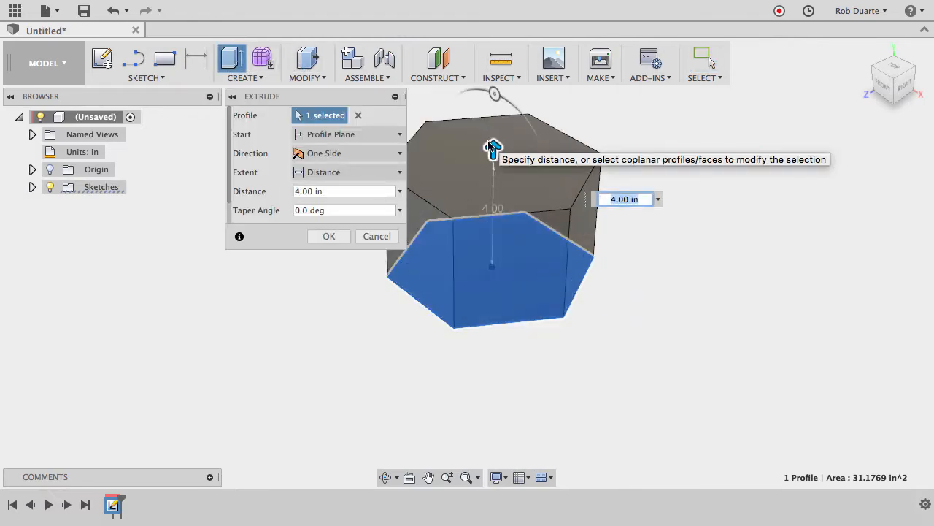
text(6)
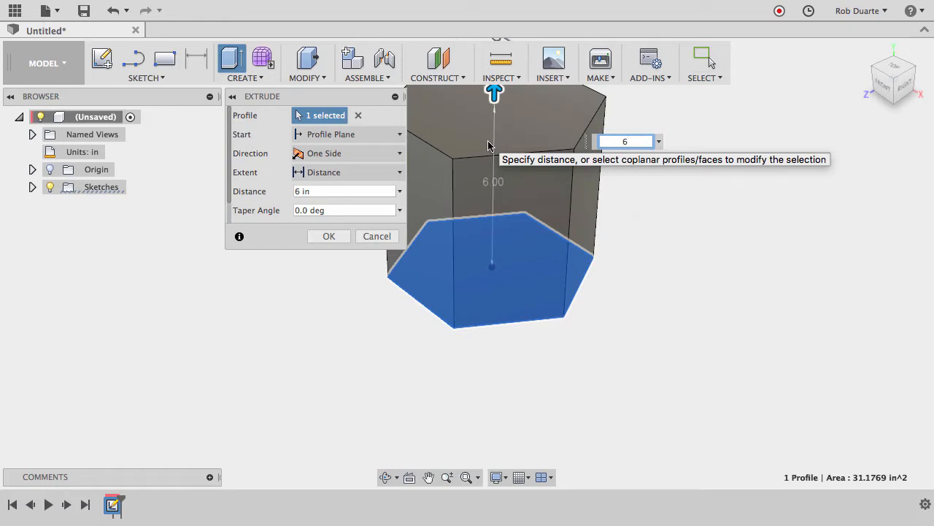
text(8)
key(Return)
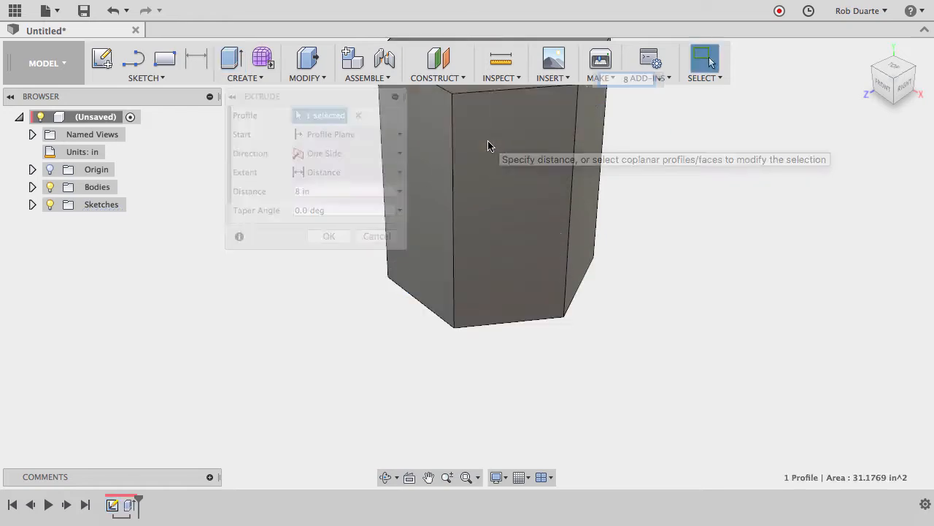
Try to reshape the hexagonal body by moving its top face with Move/Copy
shift+middle_drag(488, 140, 503, 219)
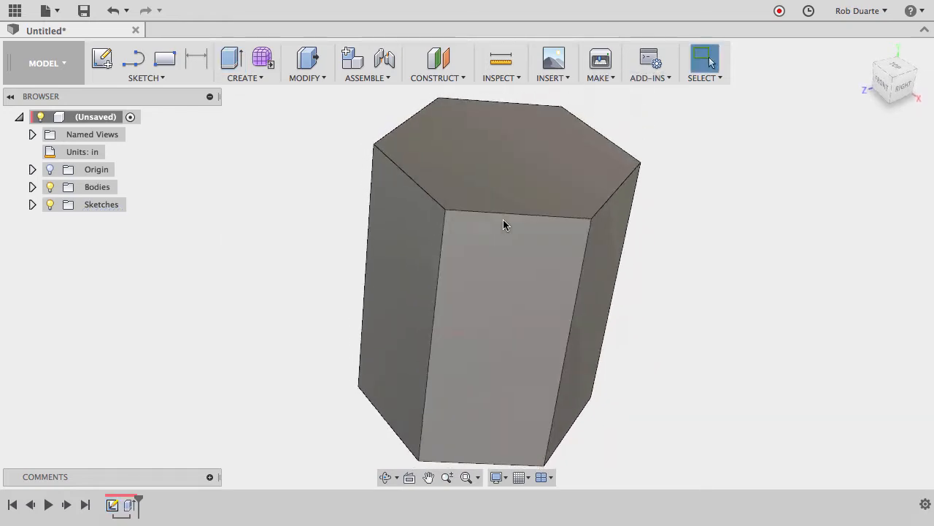
scroll(503, 219, down, 3)
click(501, 222)
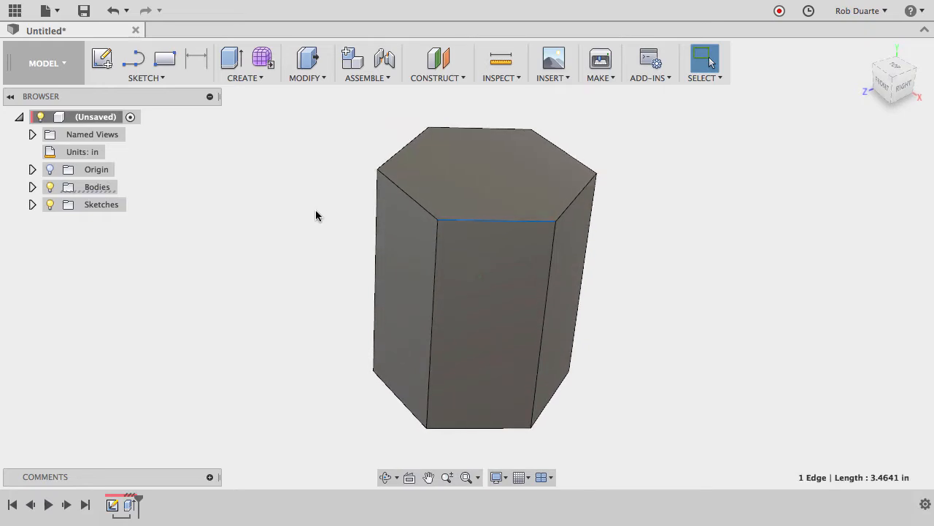
click(278, 149)
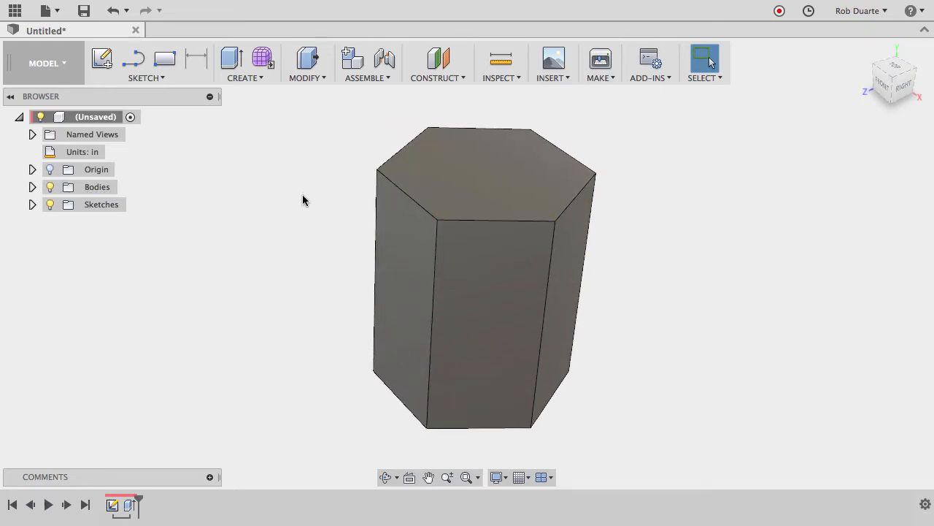
key(m)
click(482, 193)
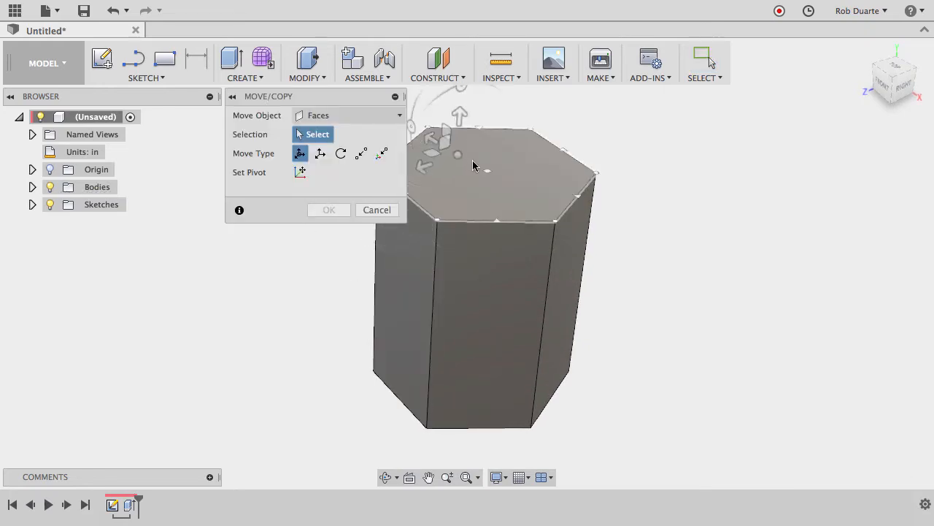
click(484, 174)
drag(426, 195, 437, 161)
click(329, 209)
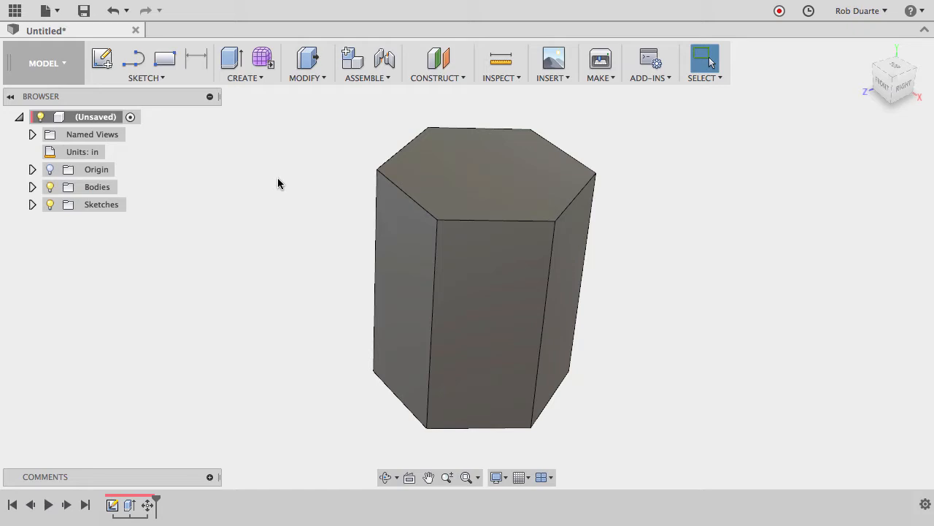
Undo the face move and the hexagon extrusion
key(super+z)
key(super+z)
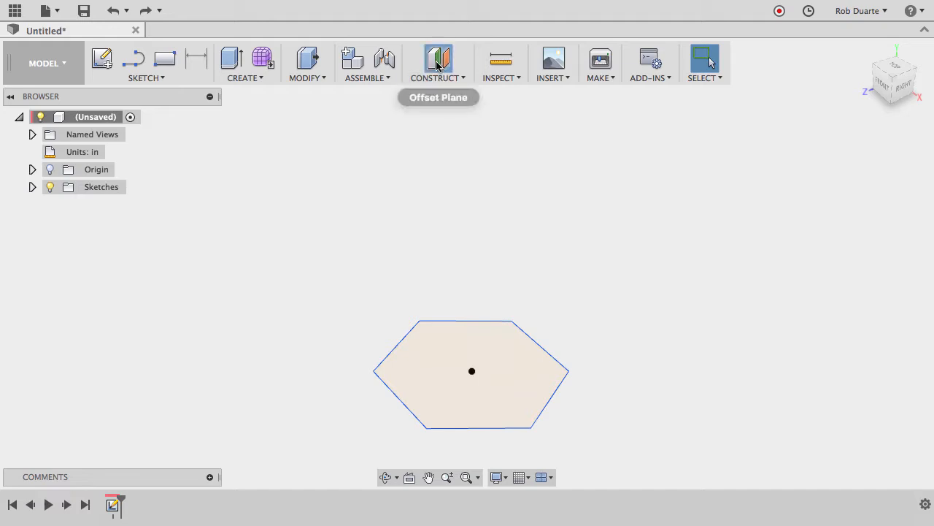
Create an offset construction plane 8 in above the hexagon sketch
click(437, 62)
click(497, 387)
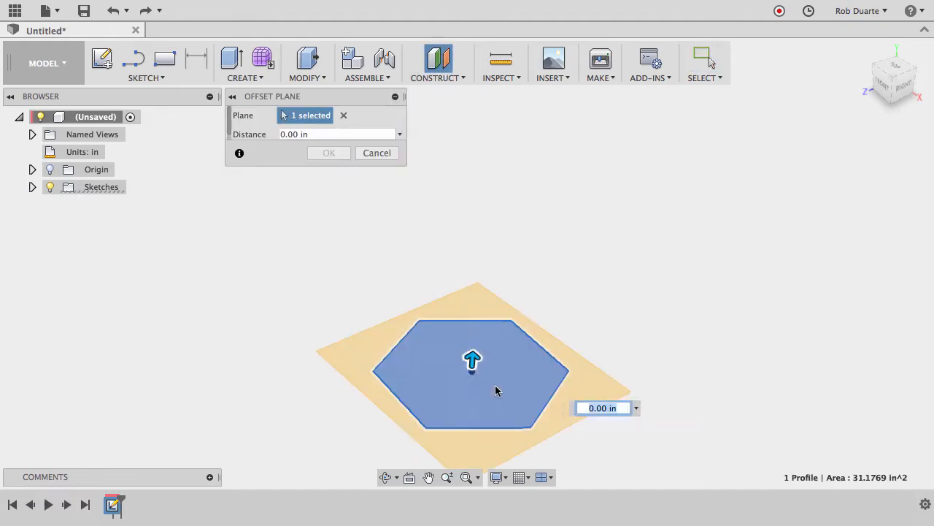
drag(473, 358, 498, 212)
text(88)
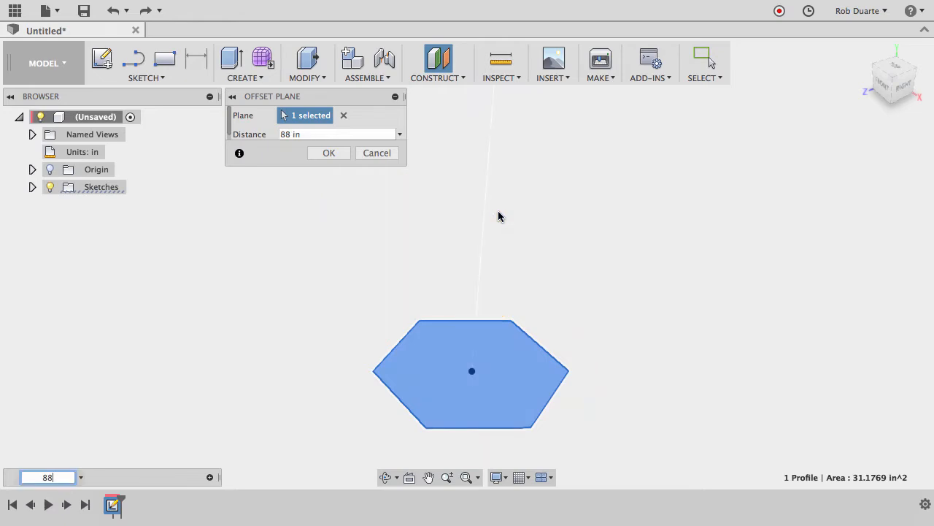
click(289, 136)
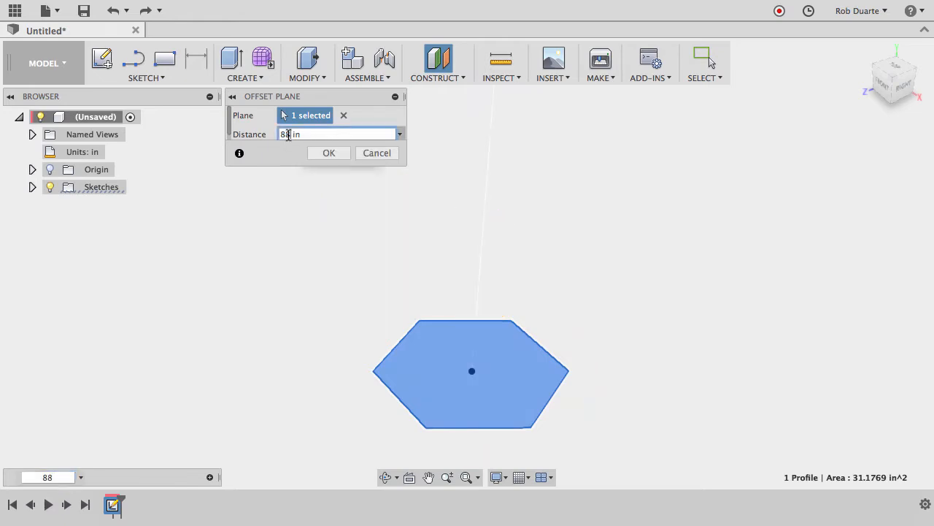
click(329, 153)
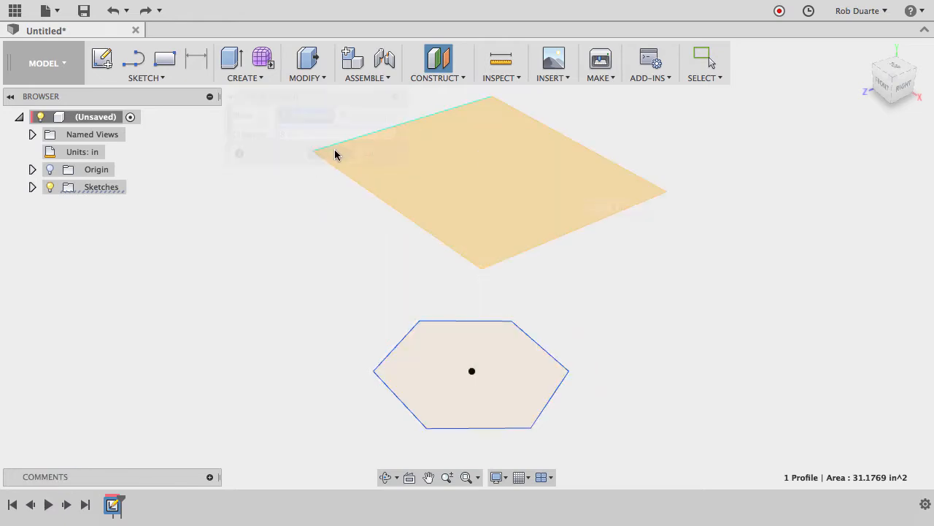
Sketch a larger circumscribed hexagon on the offset plane, centred on the origin with a centre-to-side distance of about 3.82 in, and finish the sketch
click(102, 58)
click(514, 193)
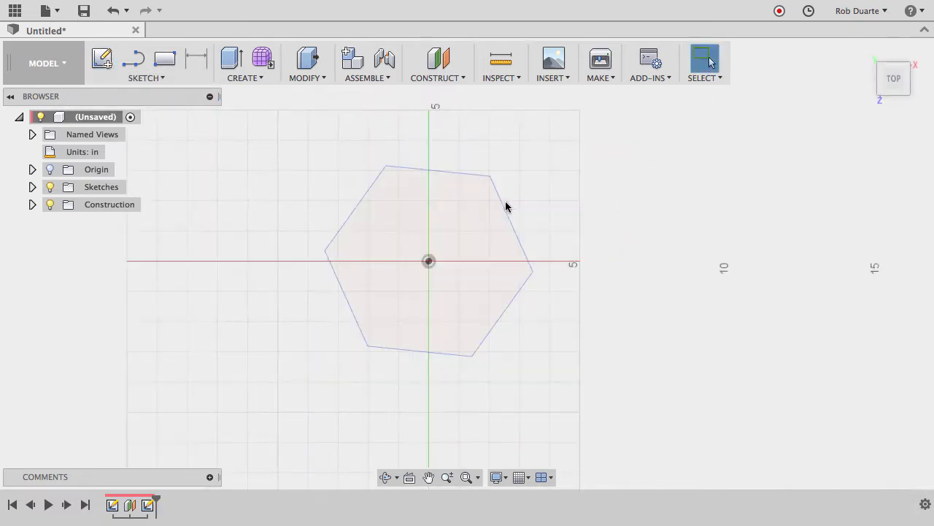
click(149, 78)
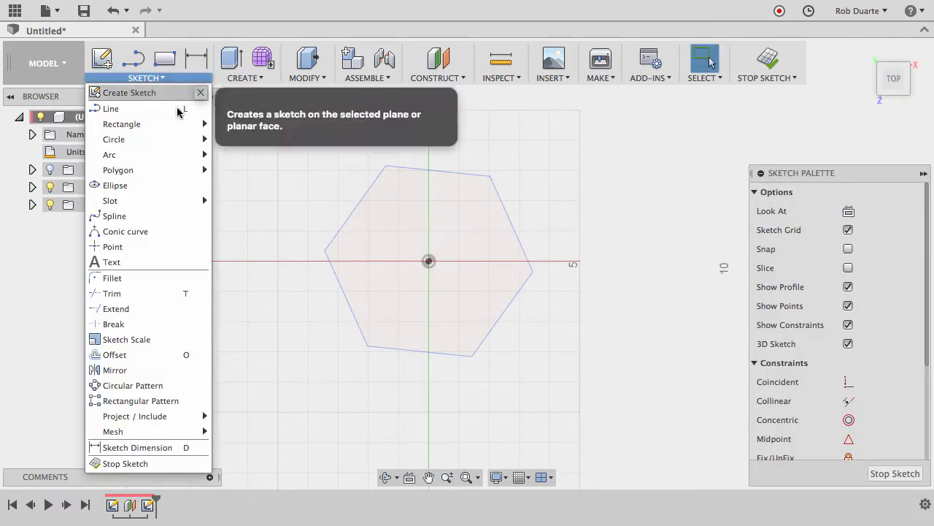
mouse_move(171, 169)
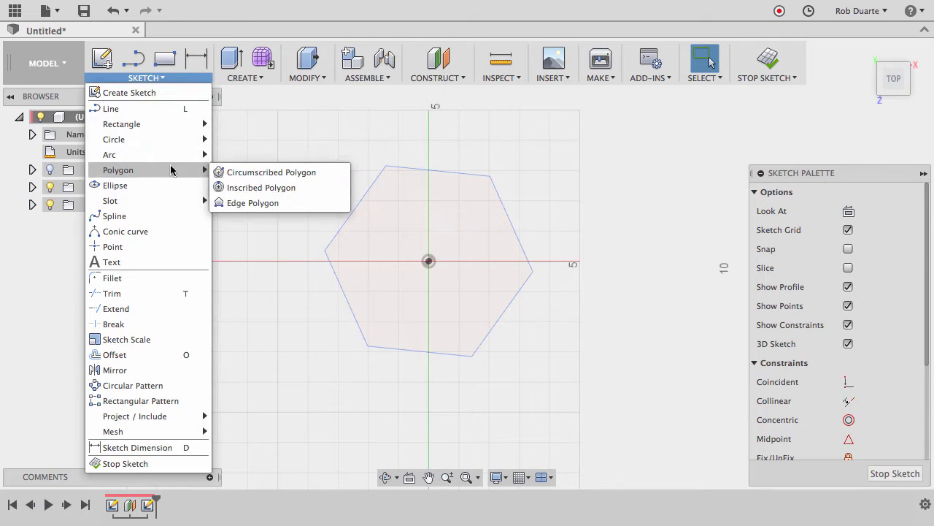
click(231, 172)
click(429, 261)
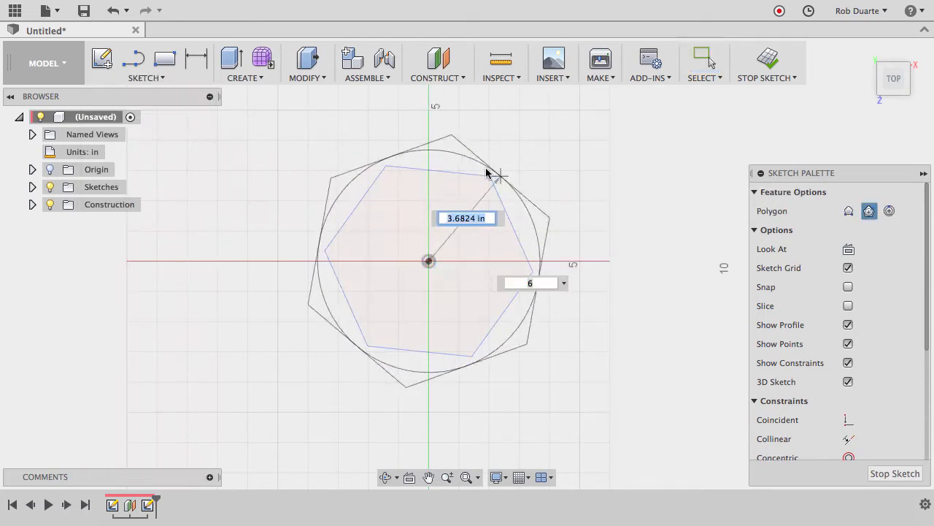
click(449, 151)
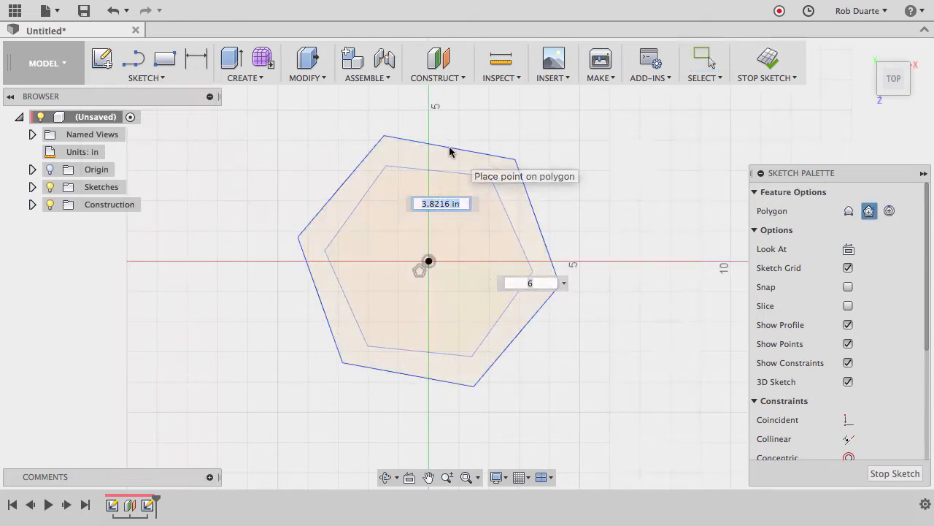
click(768, 58)
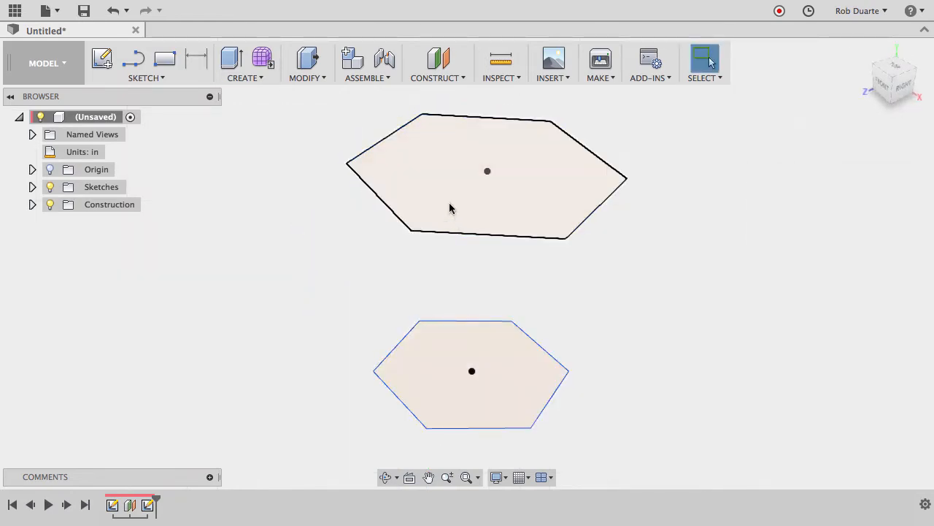
Loft between the lower and upper hexagon profiles as a new body
click(247, 81)
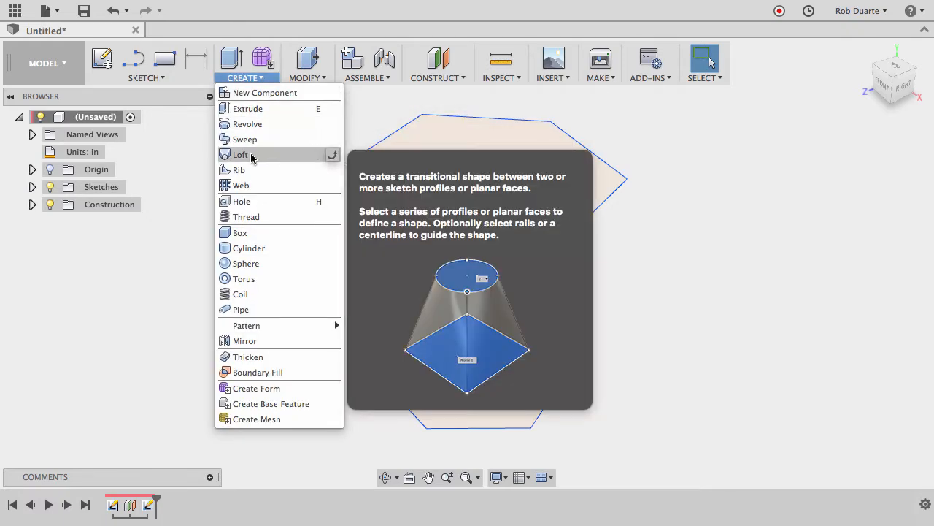
click(251, 157)
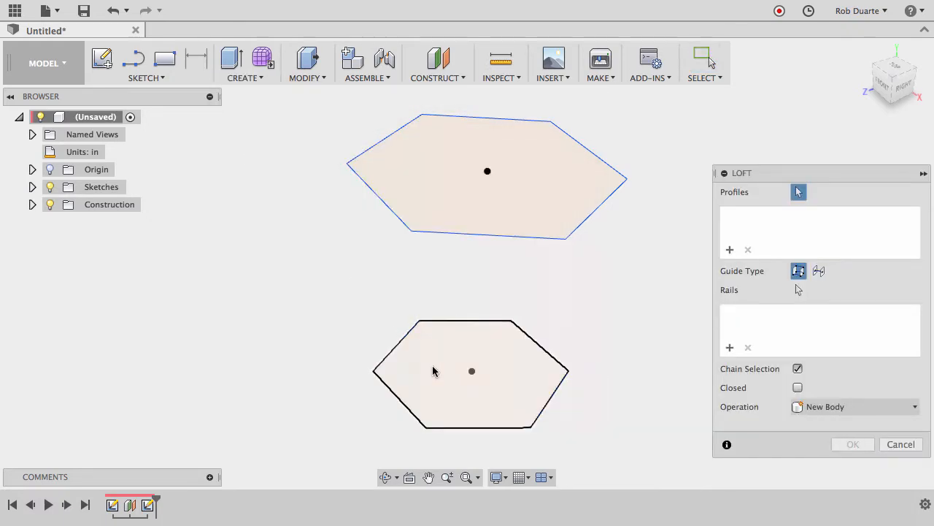
click(435, 371)
click(532, 208)
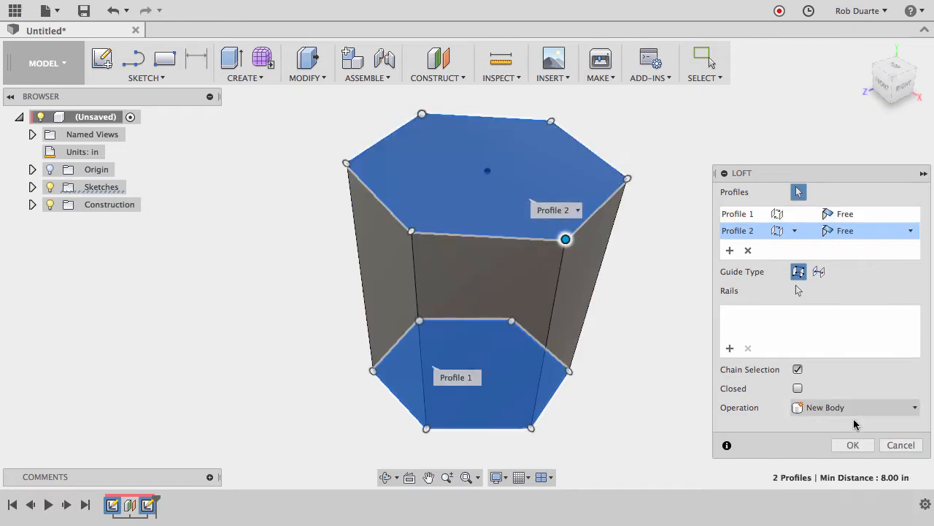
click(854, 444)
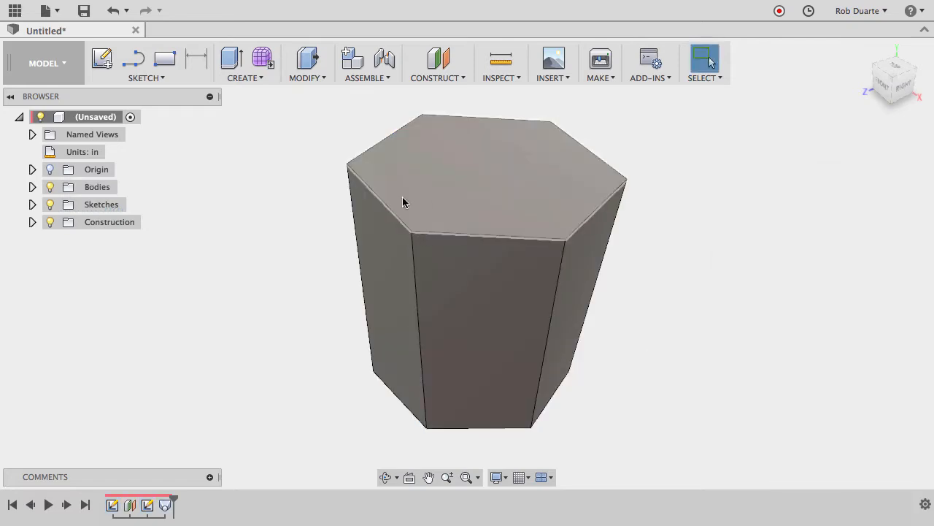
Edit the upper hexagon sketch to rotate the hexagon slightly by one corner, and finish the sketch
double_click(148, 505)
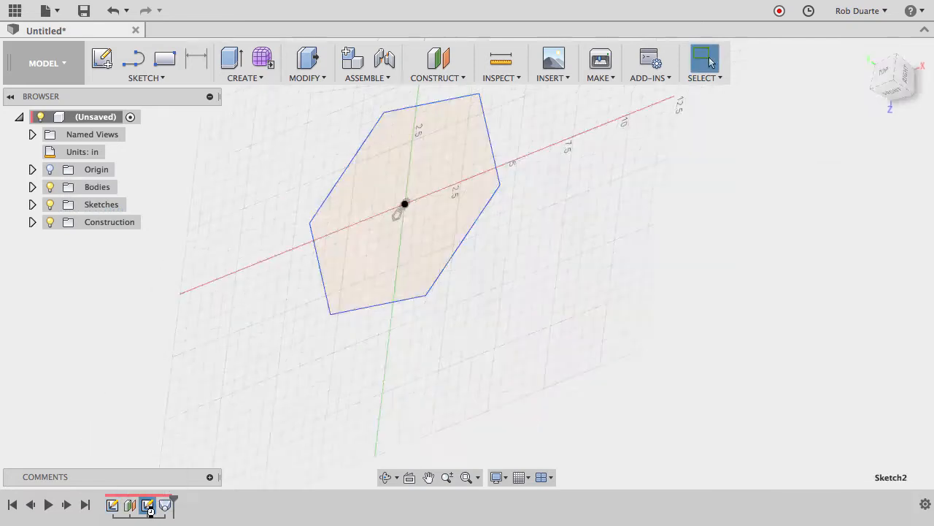
mouse_move(564, 155)
mouse_down()
mouse_move(475, 150)
mouse_move(454, 127)
mouse_up()
click(766, 60)
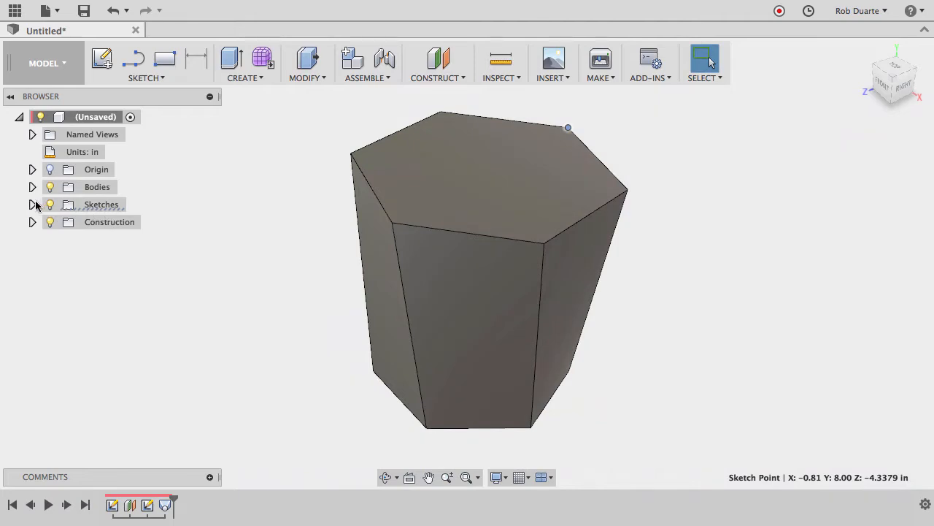
Show the upper hexagon sketch with its dimensions and rotate and shrink the hexagon directly in the model to twist the loft
click(33, 205)
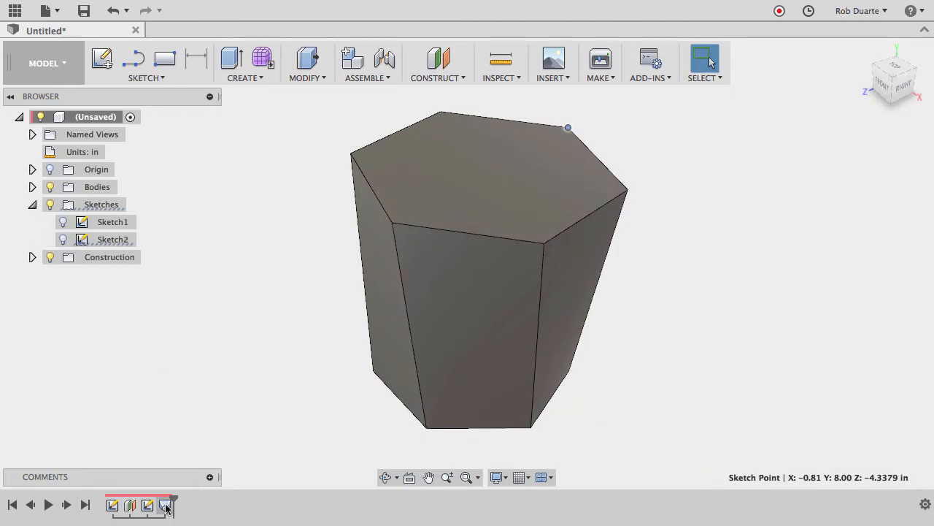
click(63, 241)
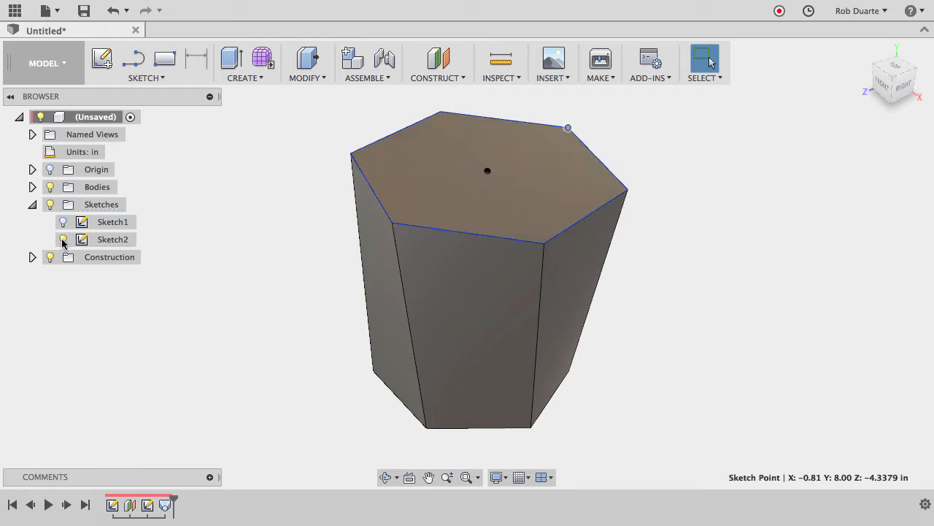
right_click(123, 244)
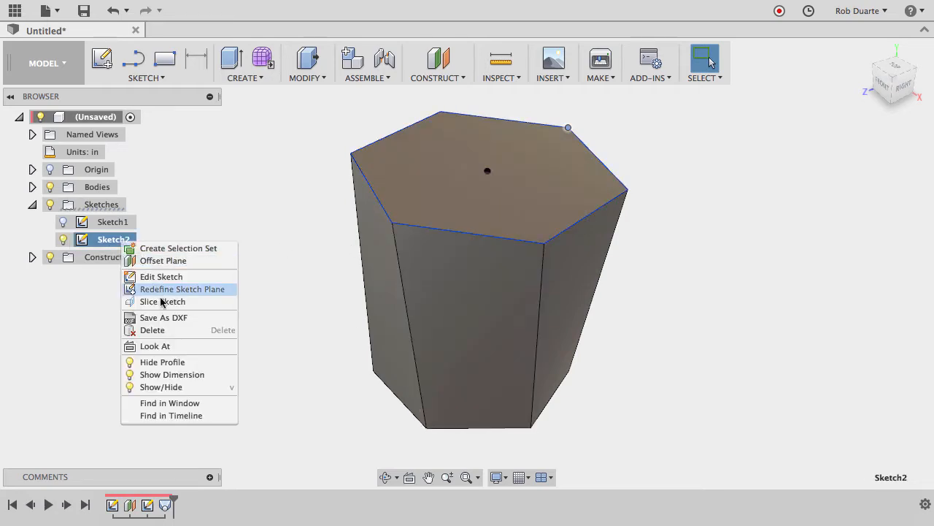
click(173, 375)
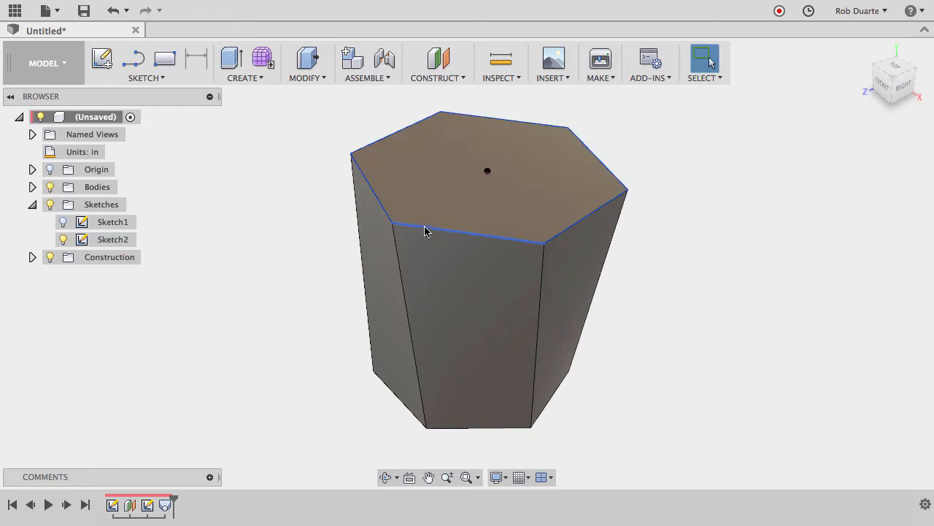
mouse_move(426, 228)
mouse_down()
mouse_move(432, 250)
mouse_move(433, 213)
mouse_move(442, 232)
mouse_move(440, 216)
mouse_move(429, 219)
mouse_move(501, 234)
mouse_move(543, 228)
mouse_move(594, 203)
mouse_move(603, 182)
mouse_move(591, 157)
mouse_move(545, 130)
mouse_move(492, 126)
mouse_up()
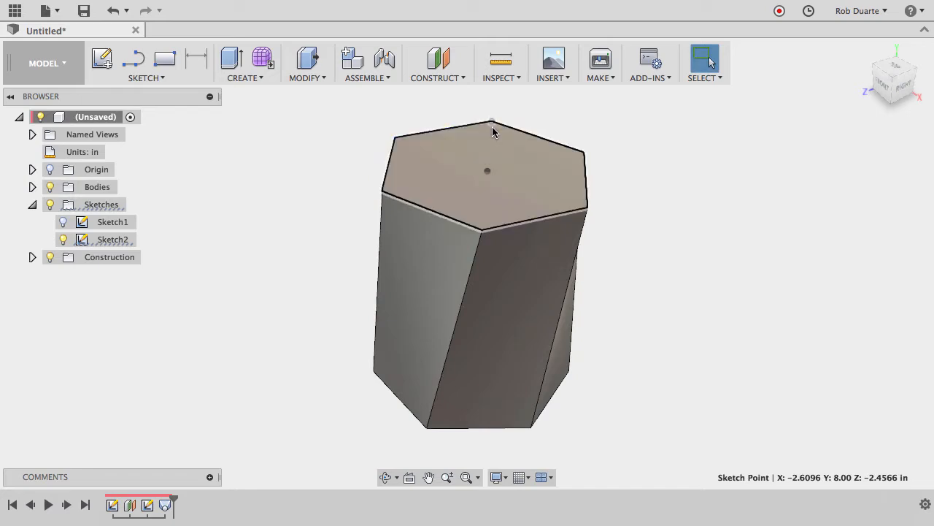
Hide the lofted body, show the lower sketch, and rotate the upper hexagon until its corners line up with the lower one
click(33, 187)
click(63, 204)
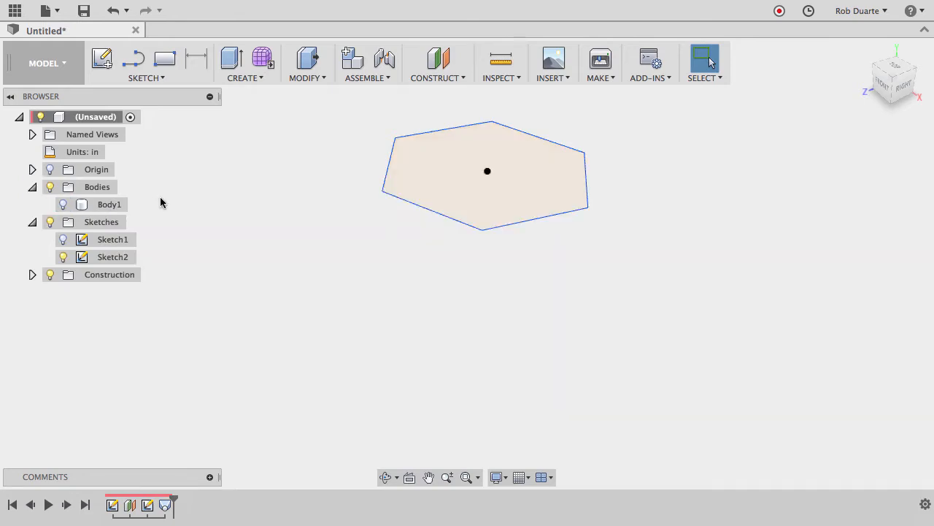
click(62, 240)
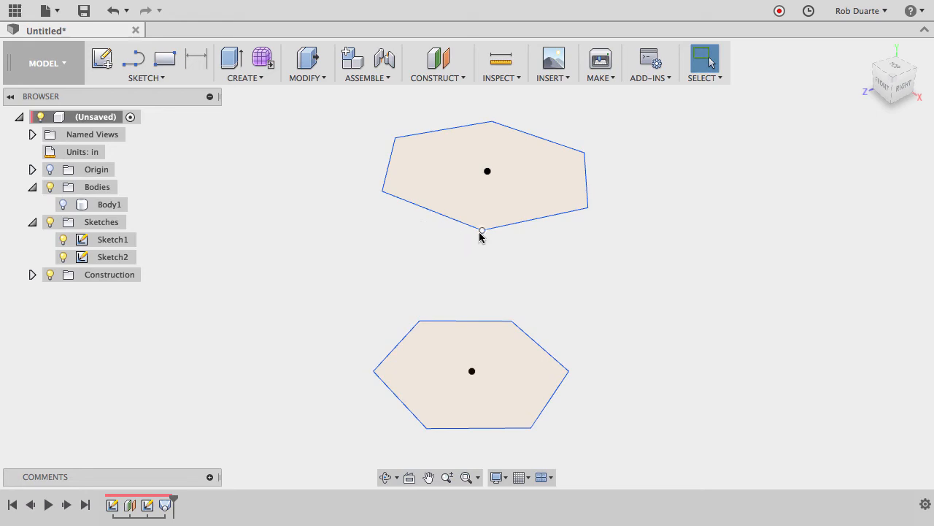
drag(481, 233, 438, 224)
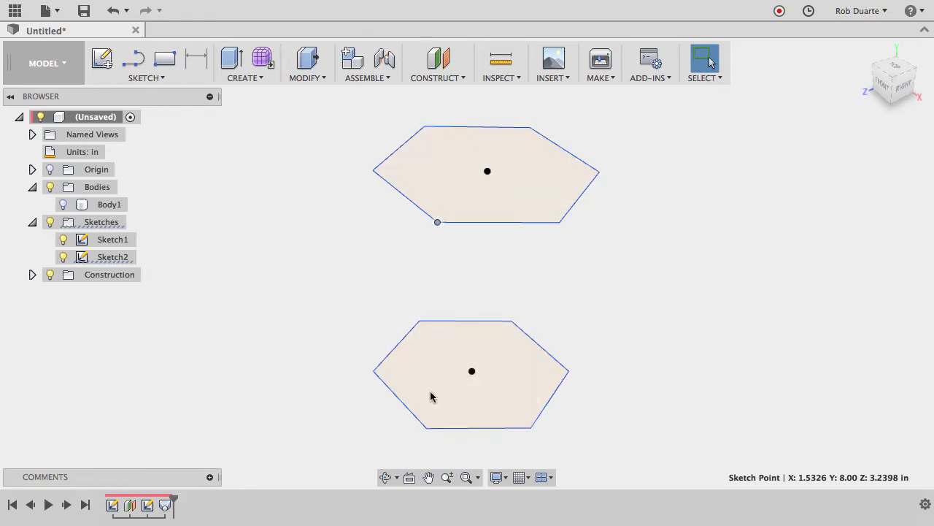
click(438, 222)
click(307, 299)
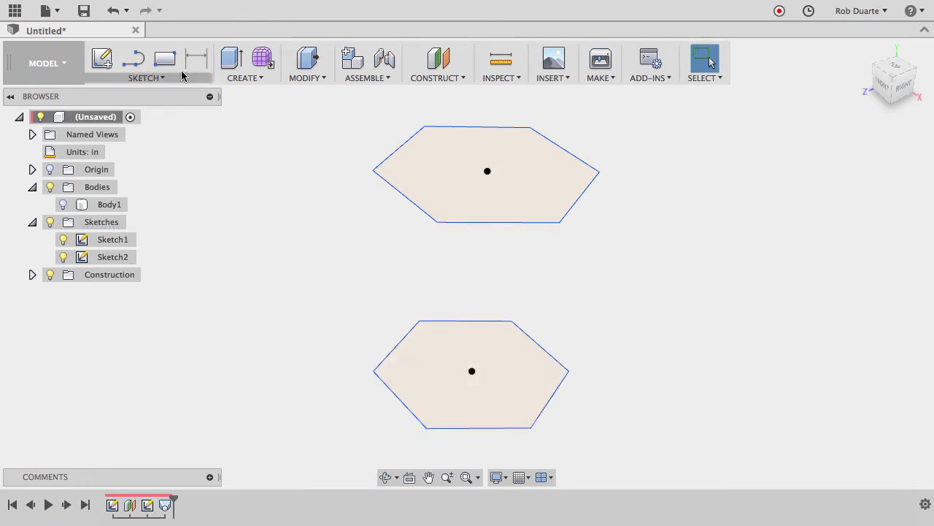
Start the Line tool in the upper hexagon's sketch and check the Design preferences for 3D sketching of lines and splines
click(135, 64)
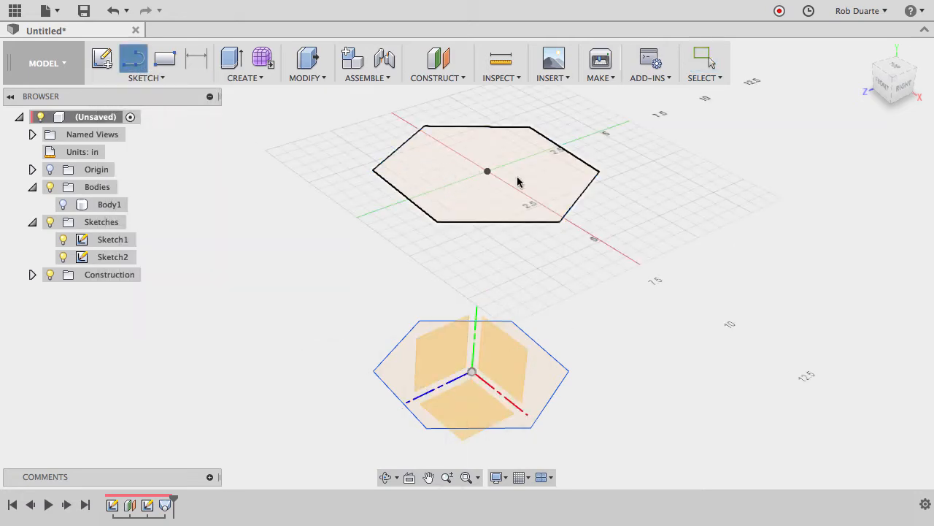
click(453, 186)
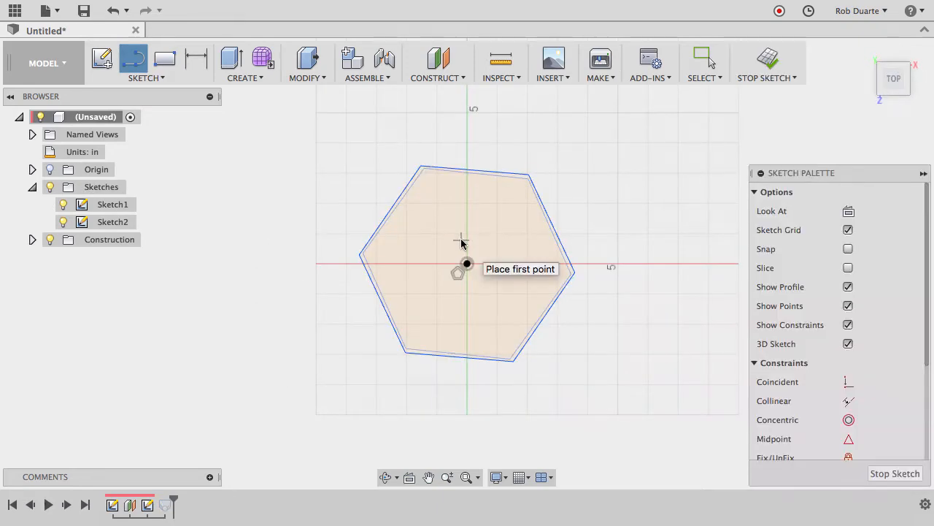
click(859, 10)
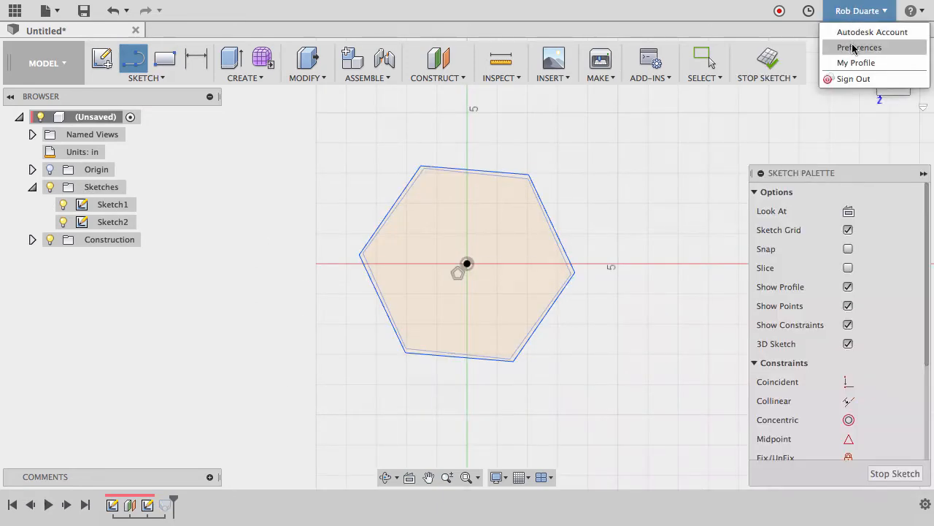
click(858, 48)
click(193, 76)
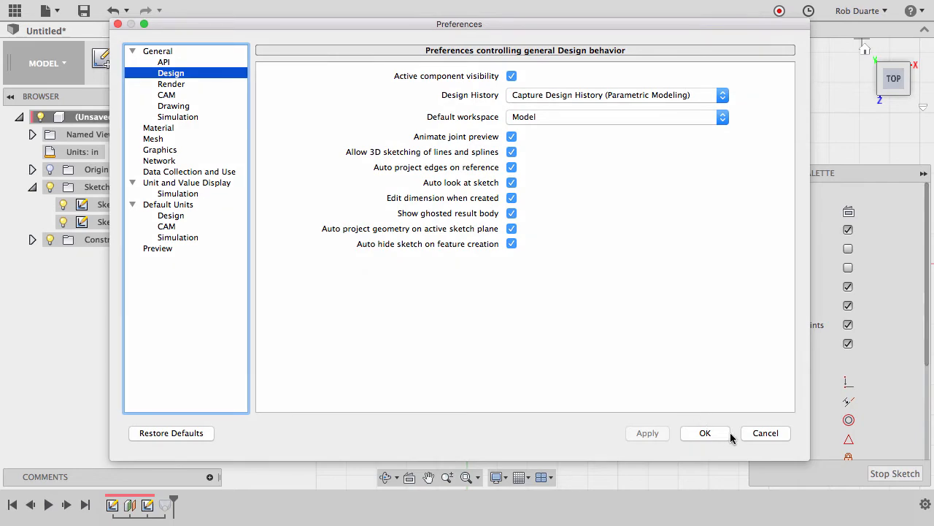
click(762, 433)
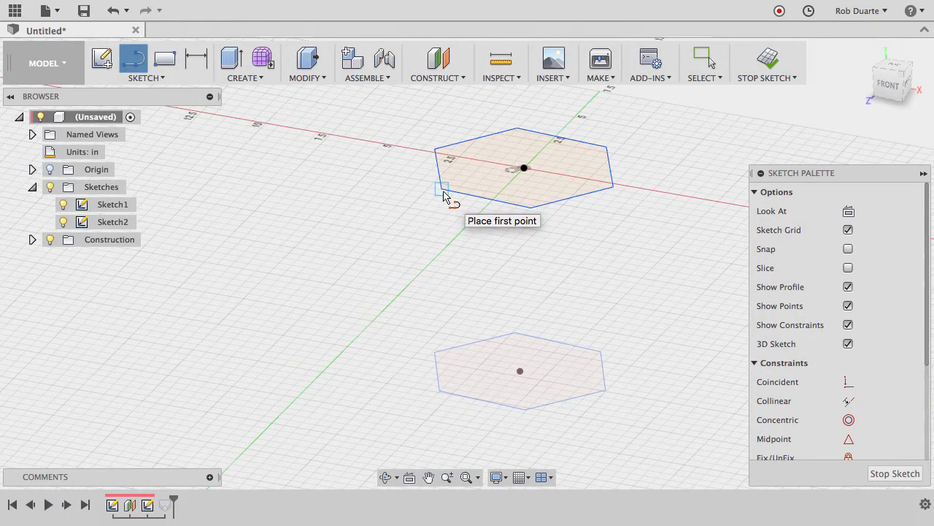
Draw six separate 3D lines joining each upper hexagon corner to the matching lower corner, and finish the sketch
click(442, 192)
click(439, 390)
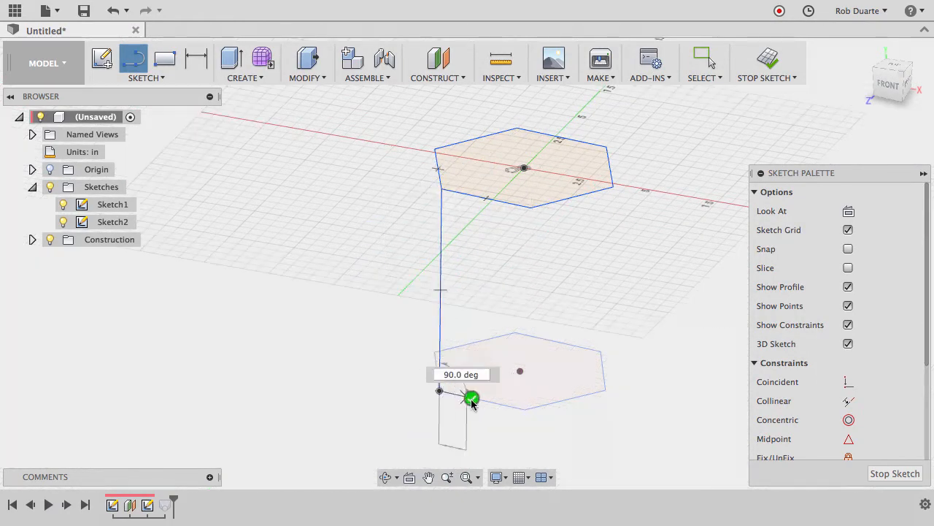
key(Escape)
click(530, 208)
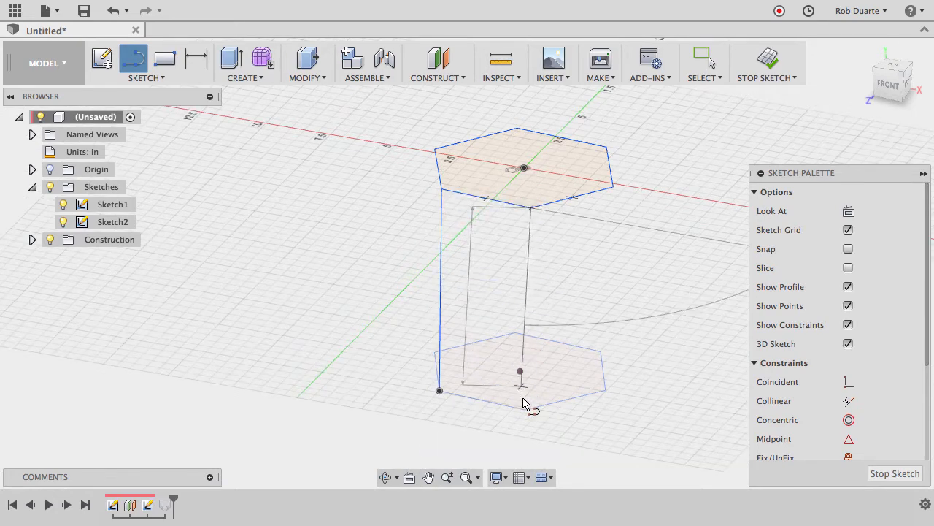
click(525, 409)
key(Escape)
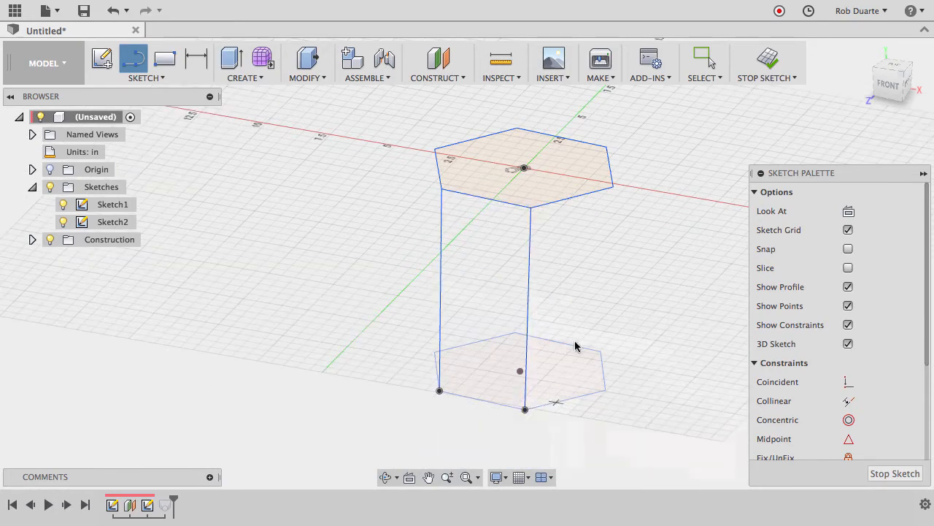
click(614, 189)
click(605, 390)
key(Escape)
click(606, 146)
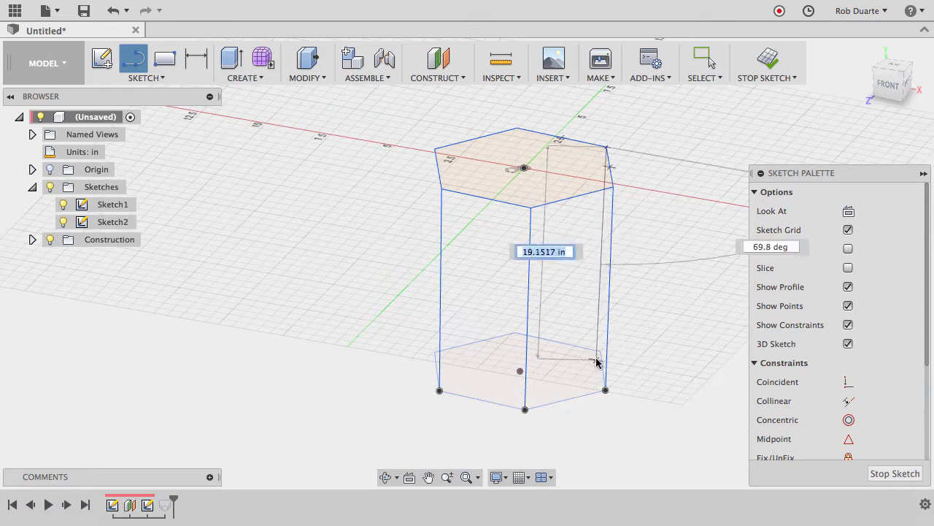
click(601, 351)
key(Escape)
click(517, 128)
click(515, 332)
key(Escape)
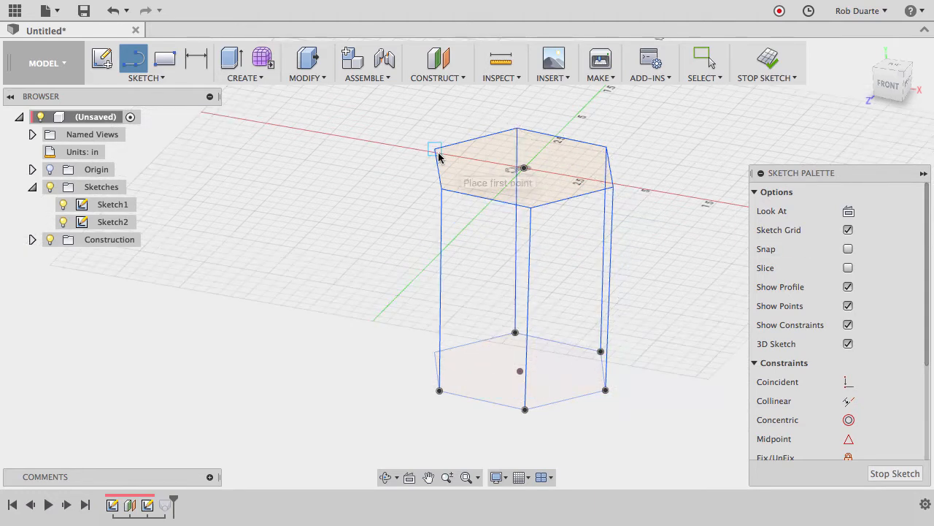
click(436, 150)
click(434, 351)
key(Escape)
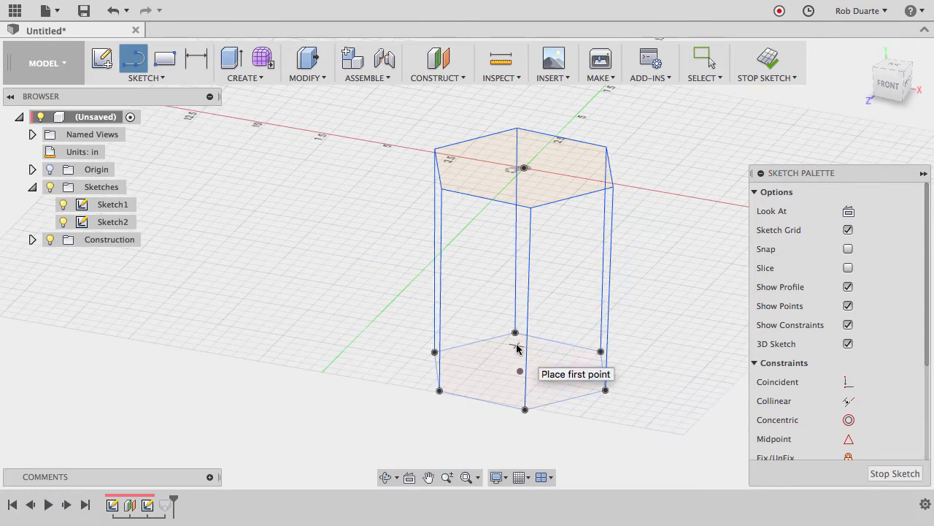
click(767, 59)
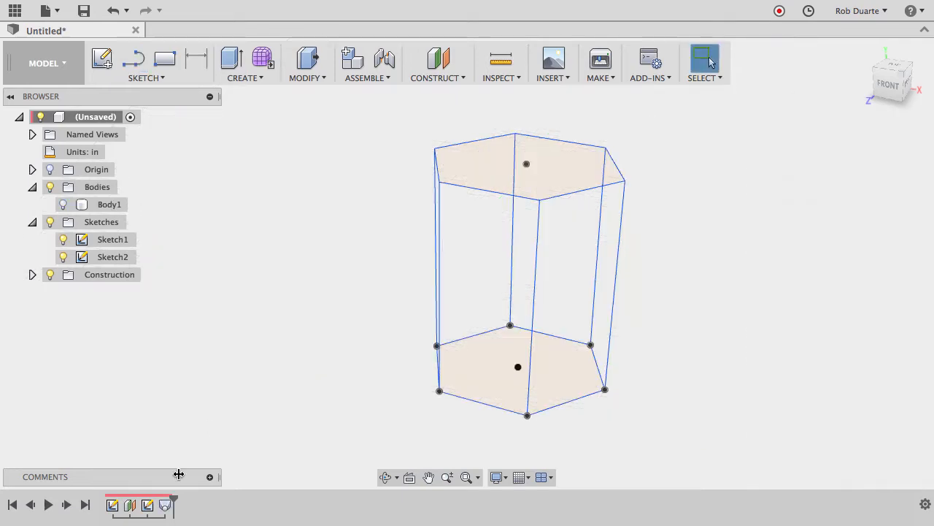
Edit the loft to use the lines connecting the hexagon corners as guide rails
double_click(166, 506)
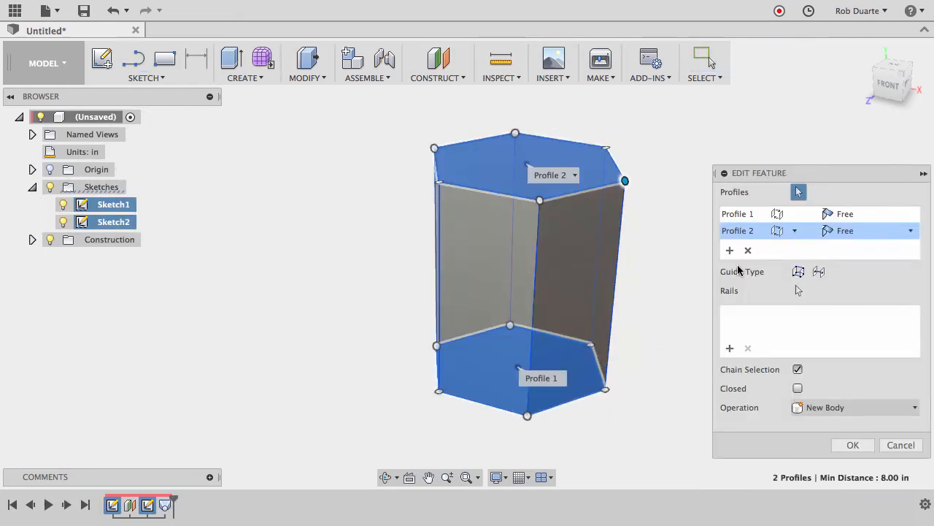
click(799, 272)
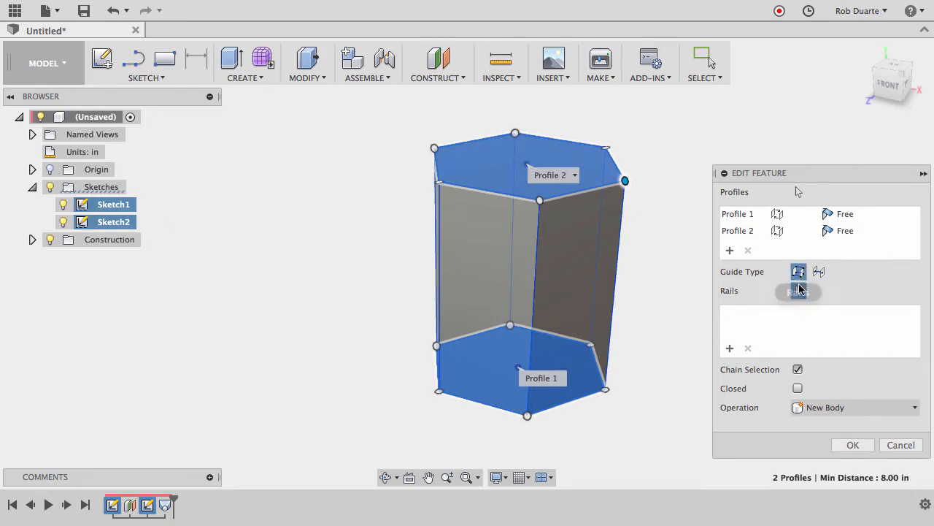
click(537, 270)
click(612, 256)
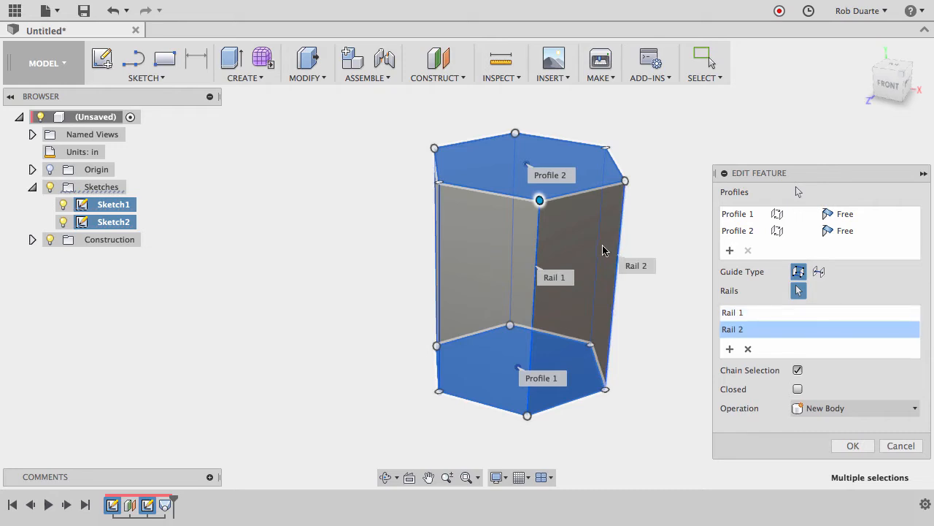
click(599, 247)
click(513, 237)
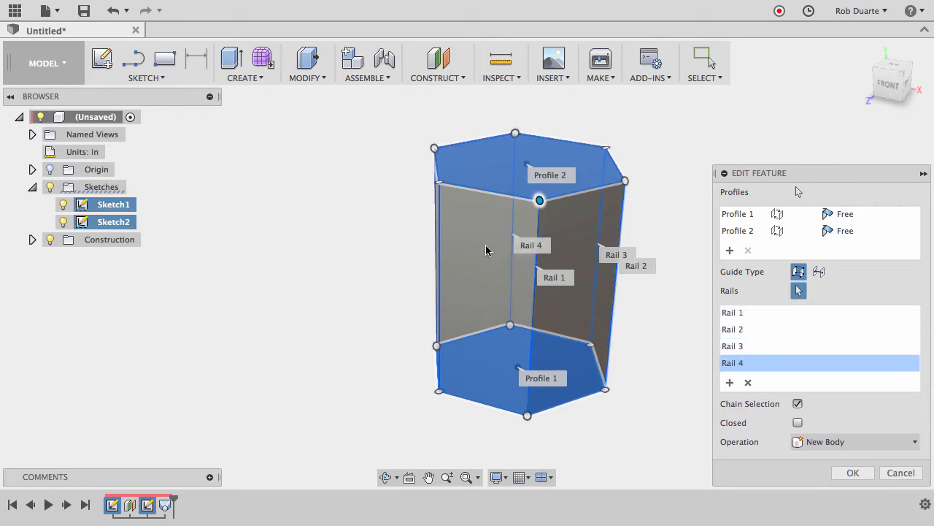
click(438, 264)
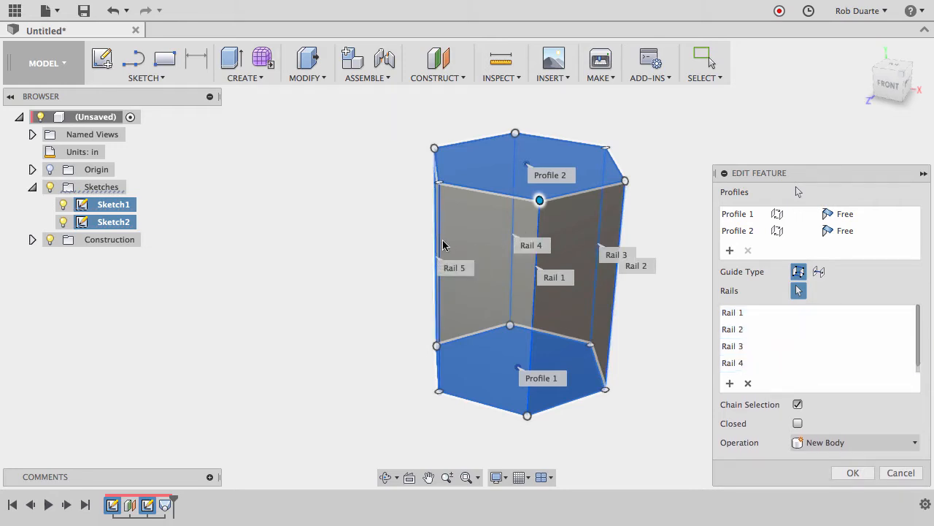
click(864, 475)
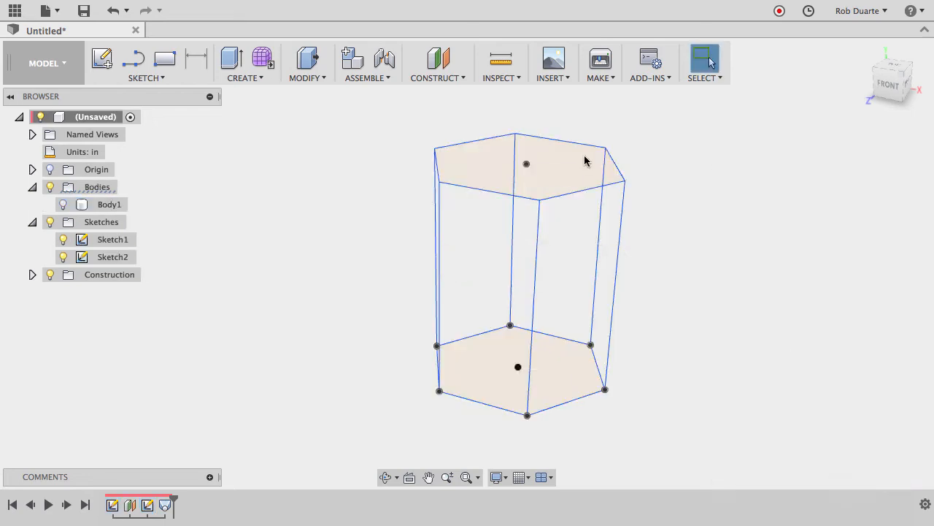
Show the lofted body and rotate the upper hexagon by a corner to twist the rail-guided loft
click(63, 205)
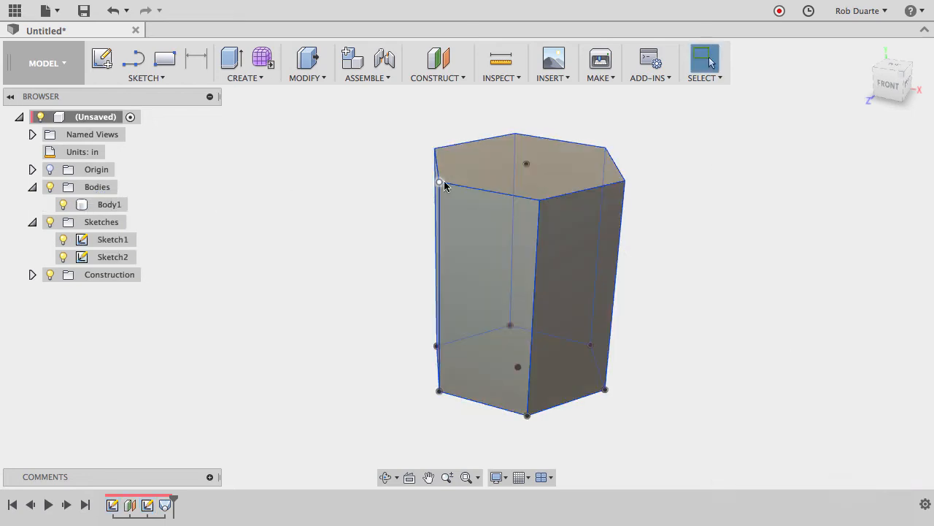
mouse_move(445, 187)
mouse_down()
mouse_move(516, 201)
mouse_move(603, 192)
mouse_move(628, 174)
mouse_move(586, 201)
mouse_move(588, 209)
mouse_up()
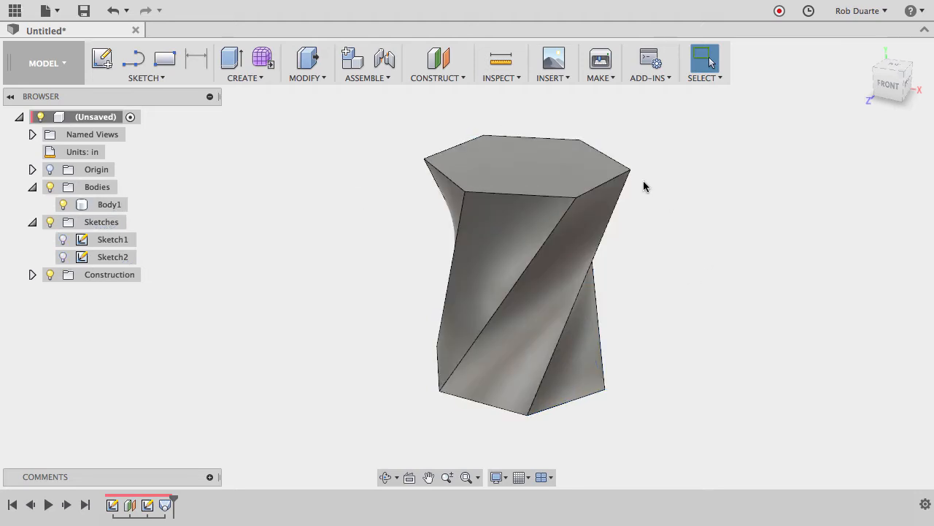
Shell the twisted hexagonal body to a 0.125 in inside thickness, removing its top face
click(298, 79)
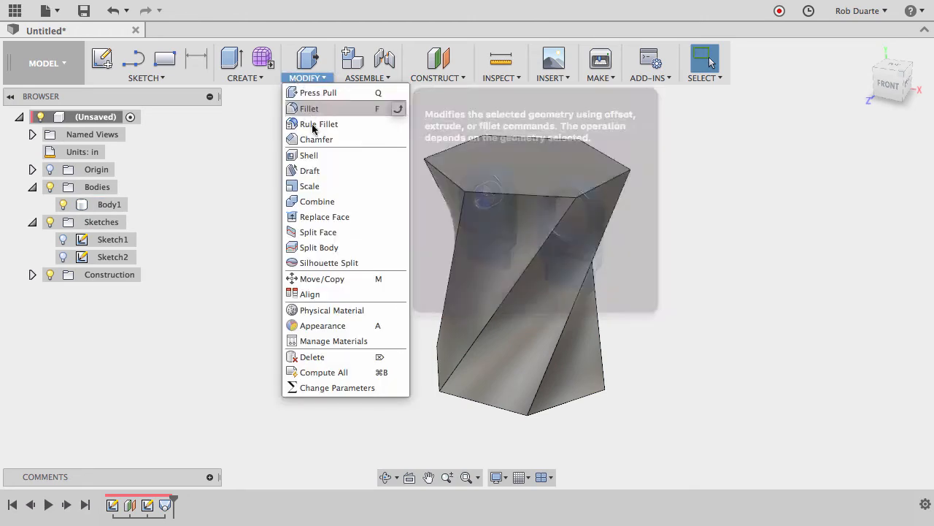
click(321, 157)
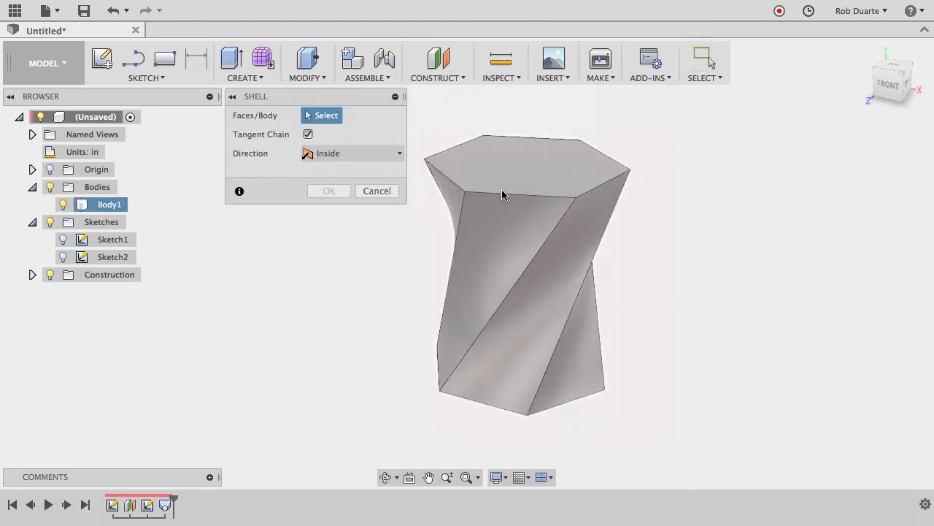
click(599, 152)
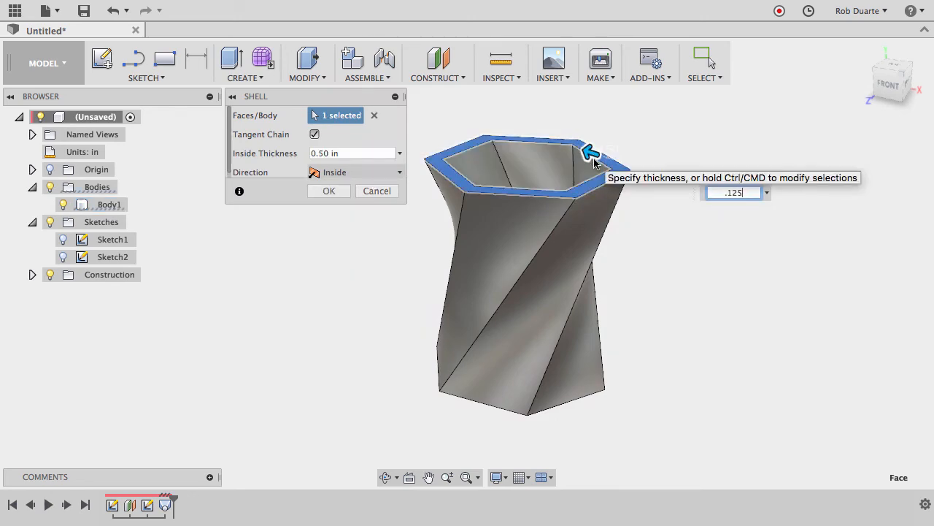
text(.125)
key(Return)
click(323, 191)
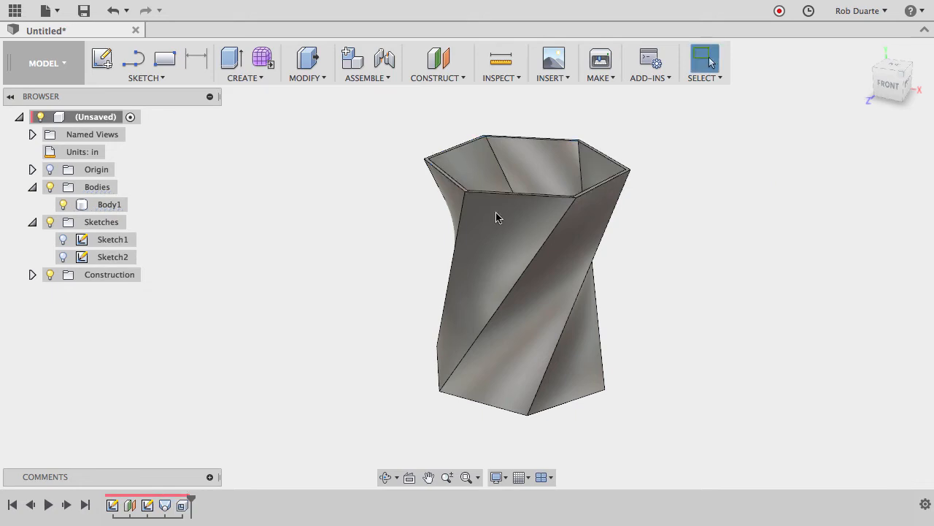
Create a section analysis through the YZ origin plane at 0.00 in, hide the origin planes again, and examine the shell's interior walls
shift+middle_drag(524, 173, 455, 159)
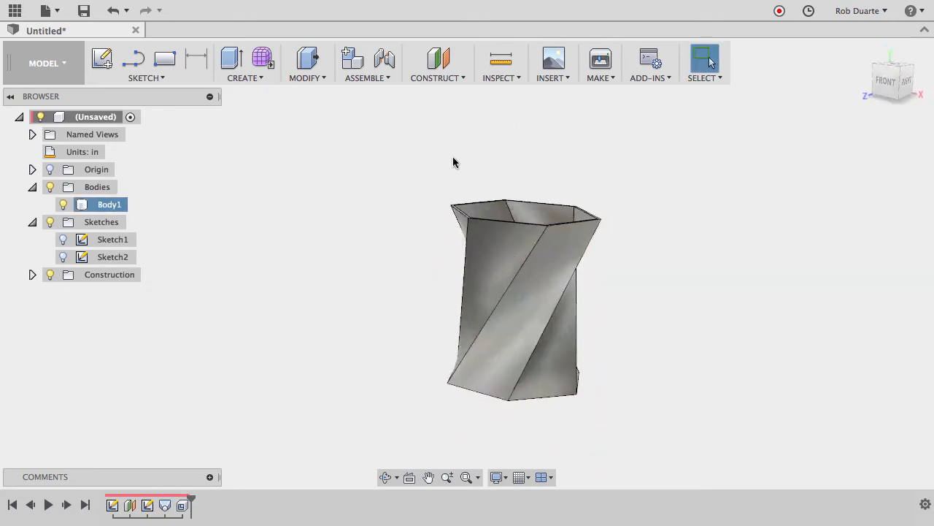
click(456, 157)
click(499, 77)
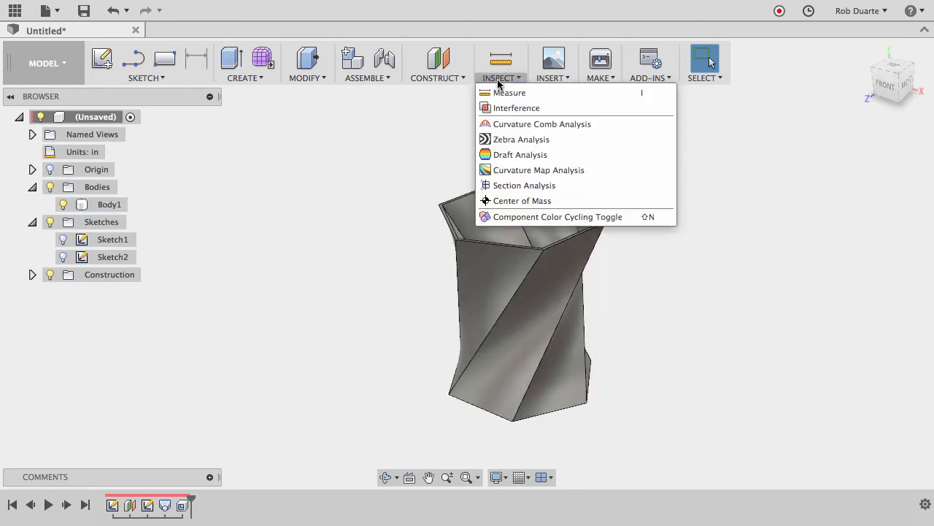
click(526, 185)
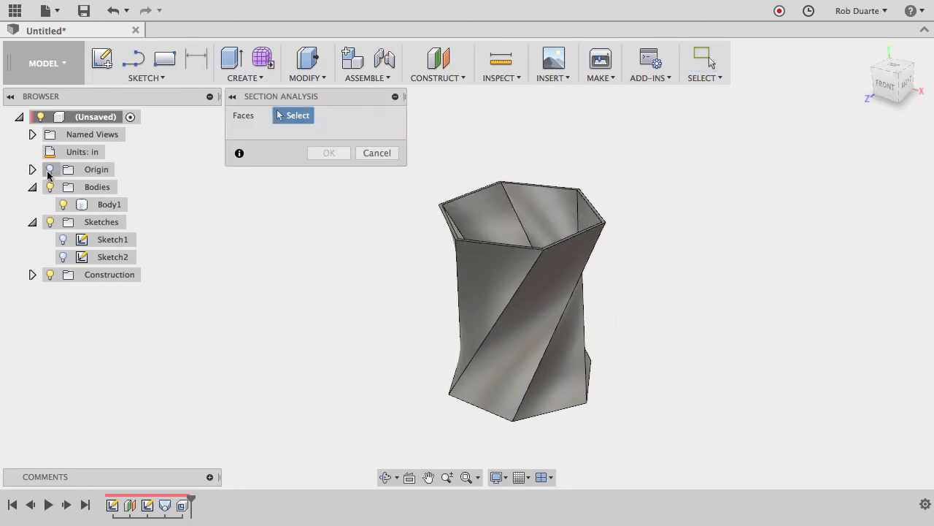
click(50, 170)
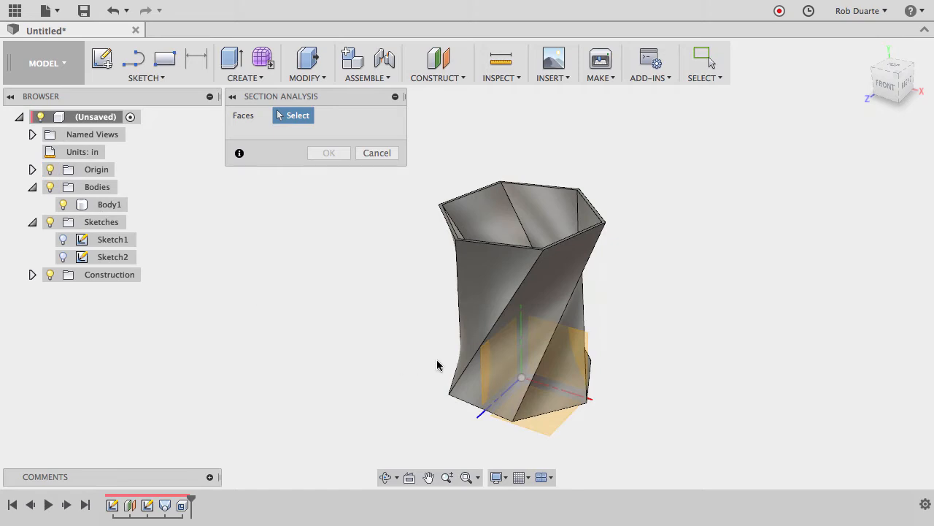
click(486, 370)
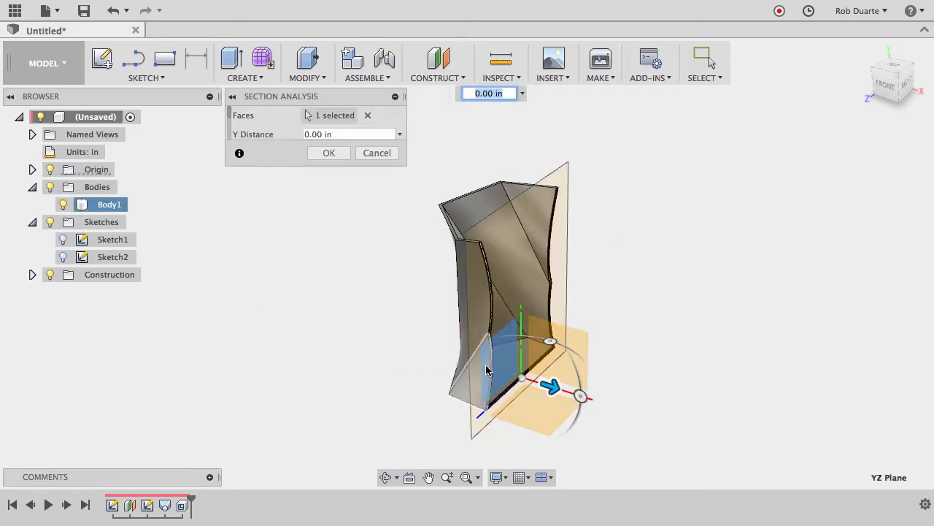
click(327, 154)
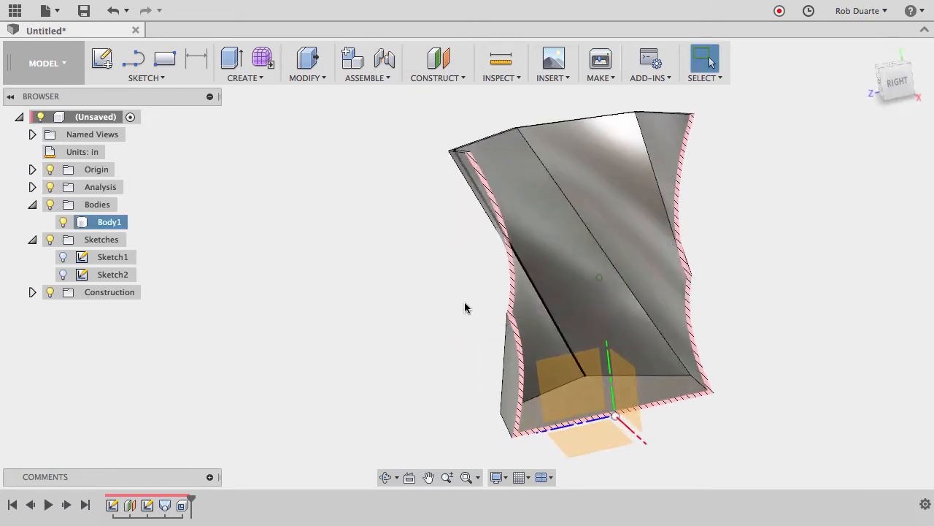
click(49, 171)
mouse_move(511, 280)
shift+middle_down()
mouse_move(703, 333)
mouse_move(674, 181)
shift+middle_up()
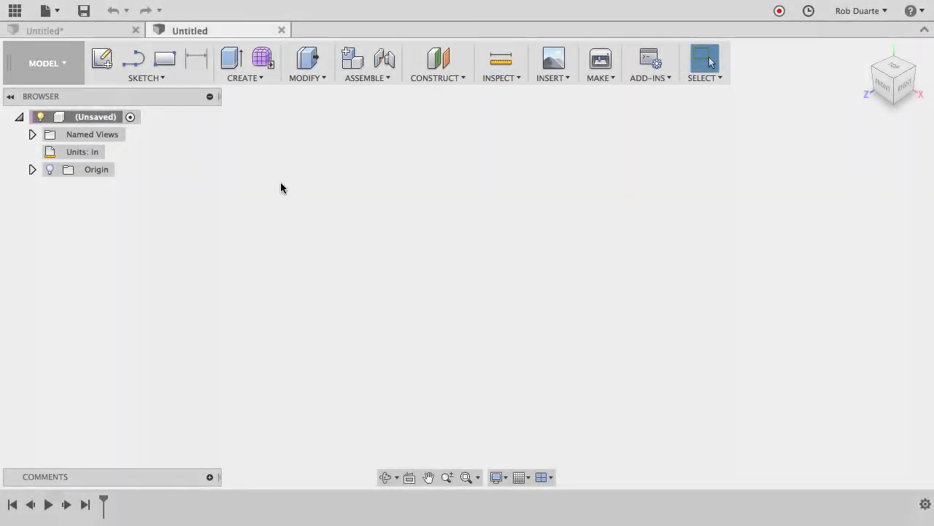
In the new design, sketch a six-sided circumscribed polygon with a 3 in radius on the horizontal plane, centred on the origin, and finish the sketch
click(102, 59)
click(468, 295)
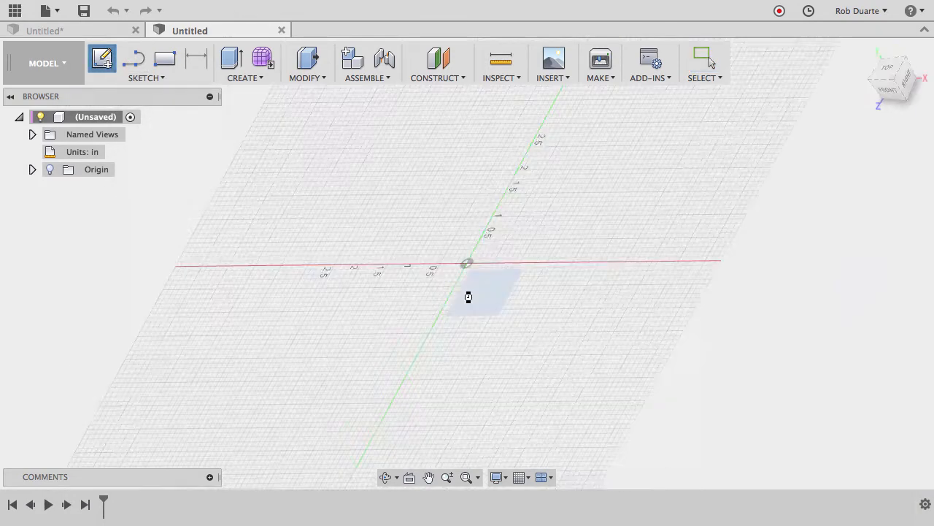
click(157, 78)
mouse_move(171, 170)
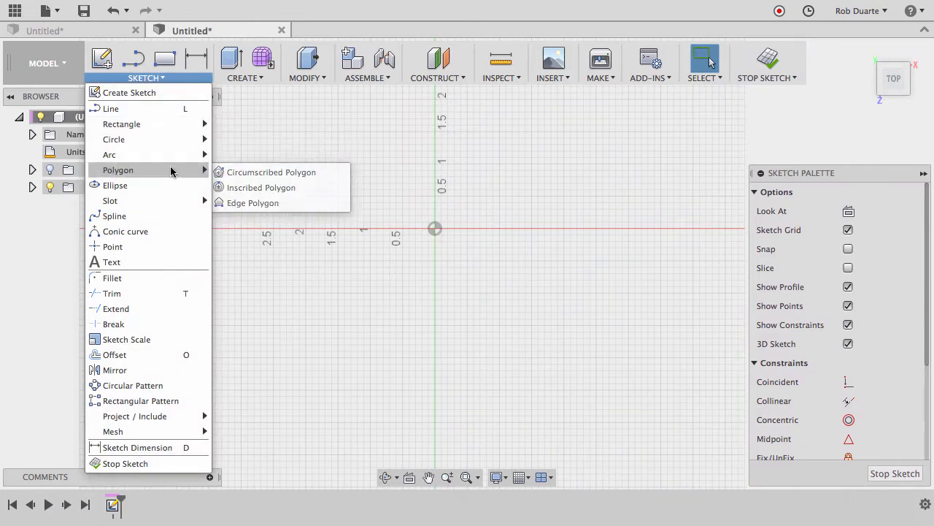
click(247, 172)
click(434, 230)
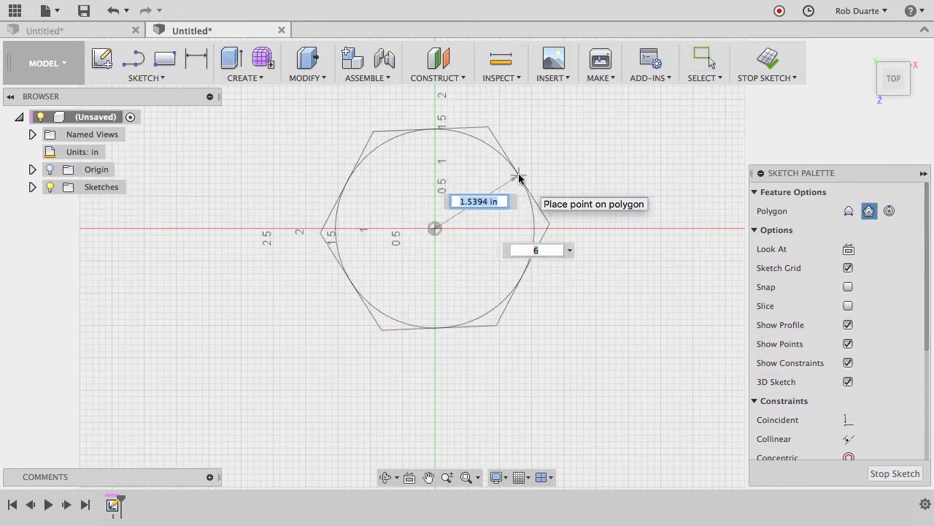
text(3)
key(Return)
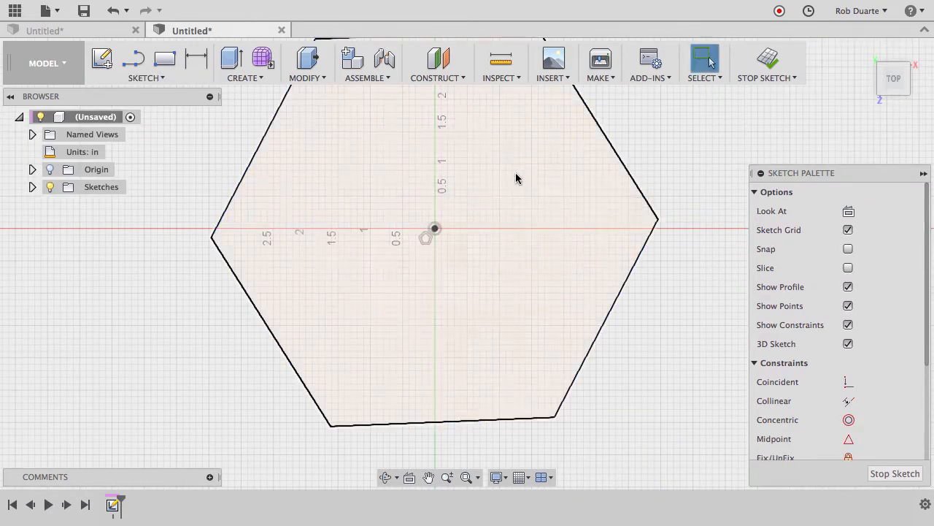
click(766, 59)
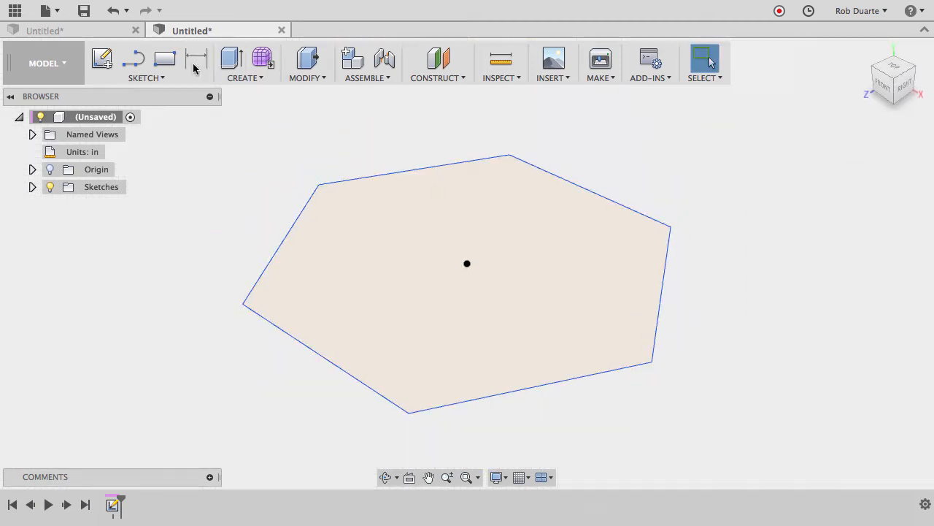
Create a form and extrude the hexagon sketch 11 in upward as a new T-spline body
click(263, 63)
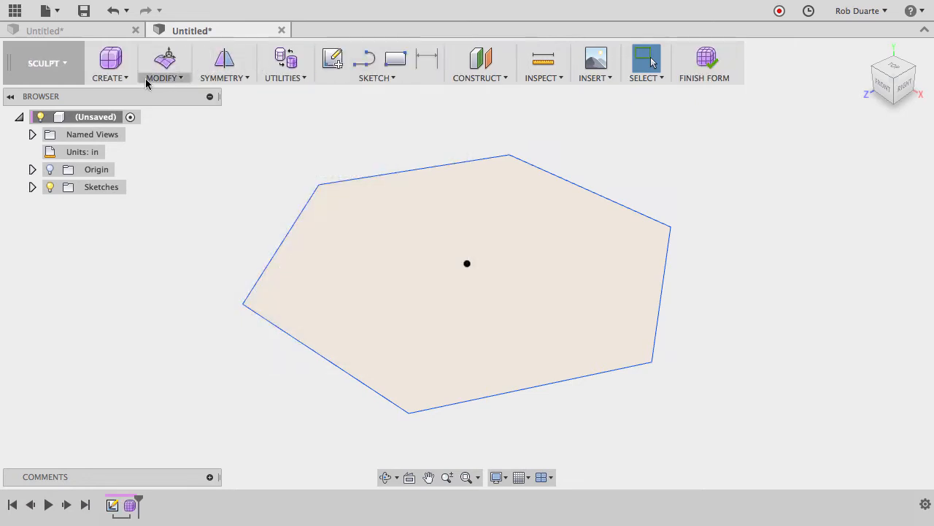
click(124, 78)
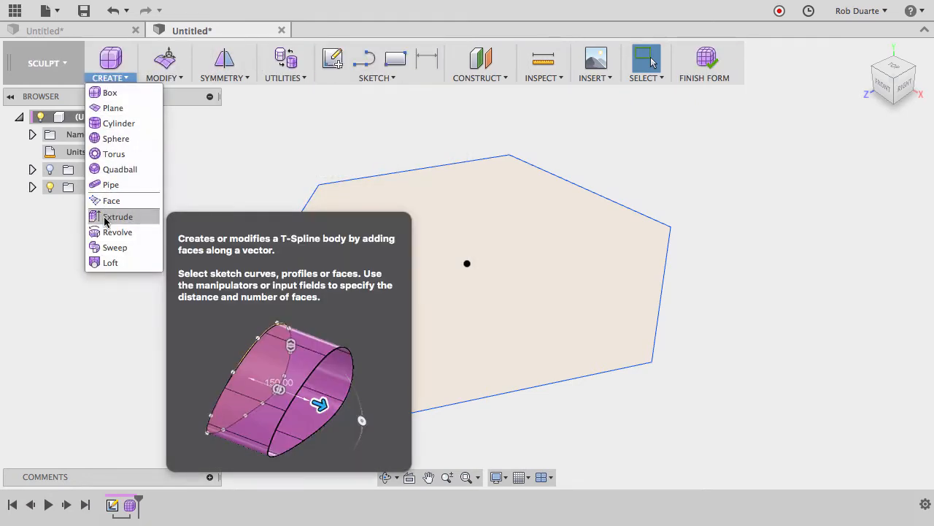
click(105, 219)
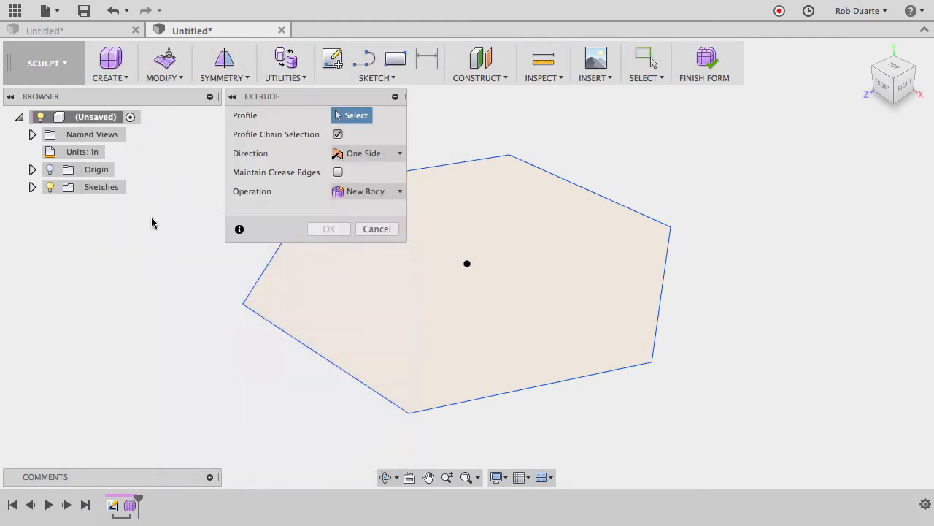
click(260, 279)
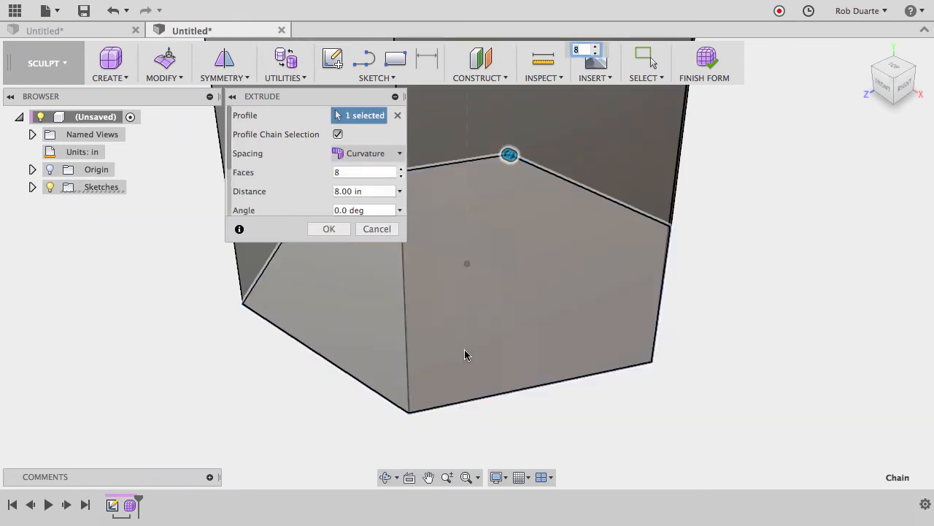
scroll(465, 357, down, 5)
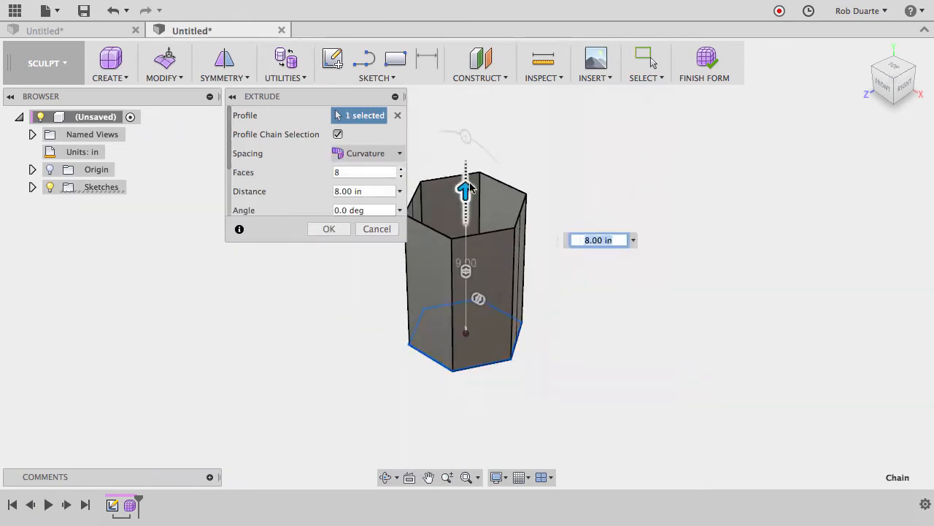
drag(470, 188, 479, 165)
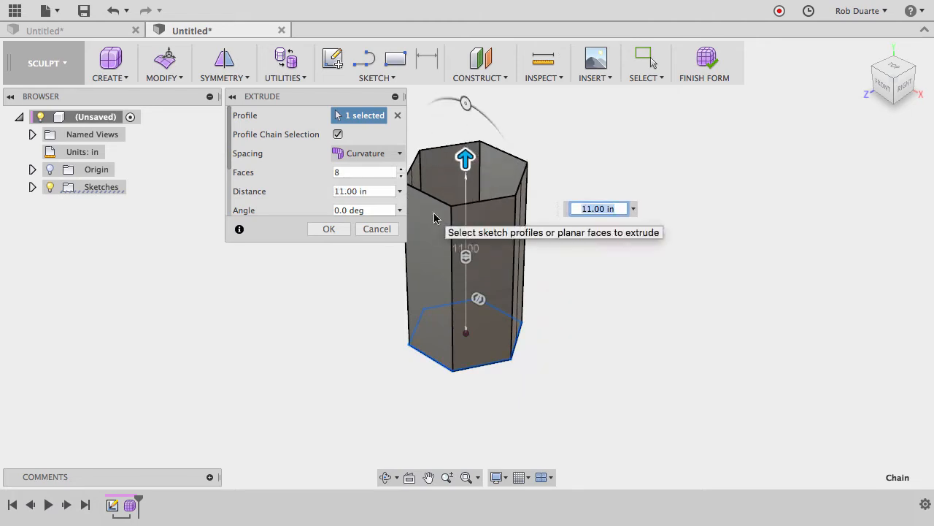
click(330, 229)
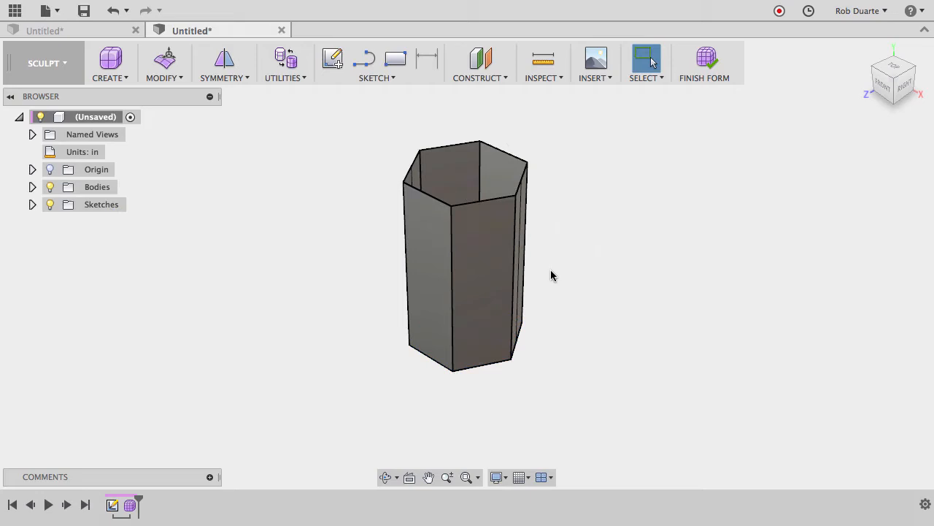
Edit the form by selecting the whole top edge loop of the hexagonal tube and rotating it 90 degrees about the vertical axis
shift+middle_drag(552, 270, 511, 271)
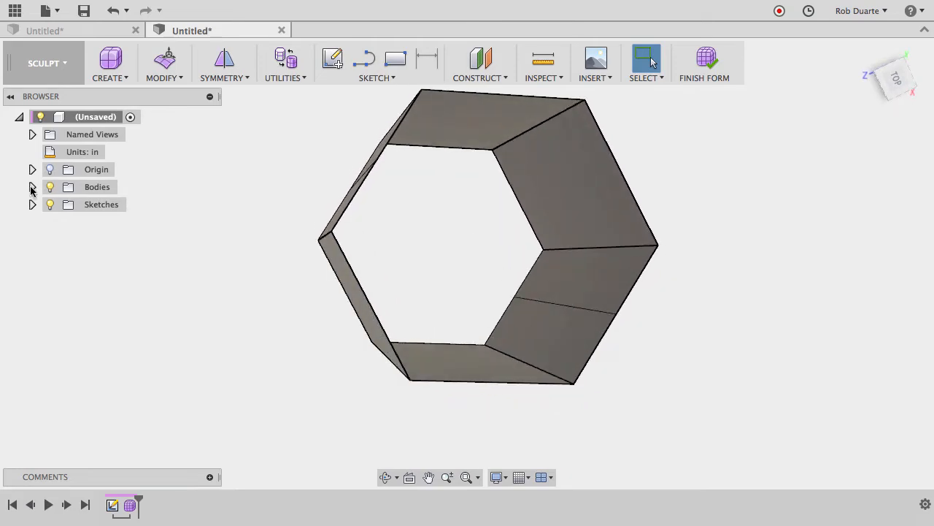
click(32, 187)
click(91, 207)
shift+middle_drag(438, 168, 457, 236)
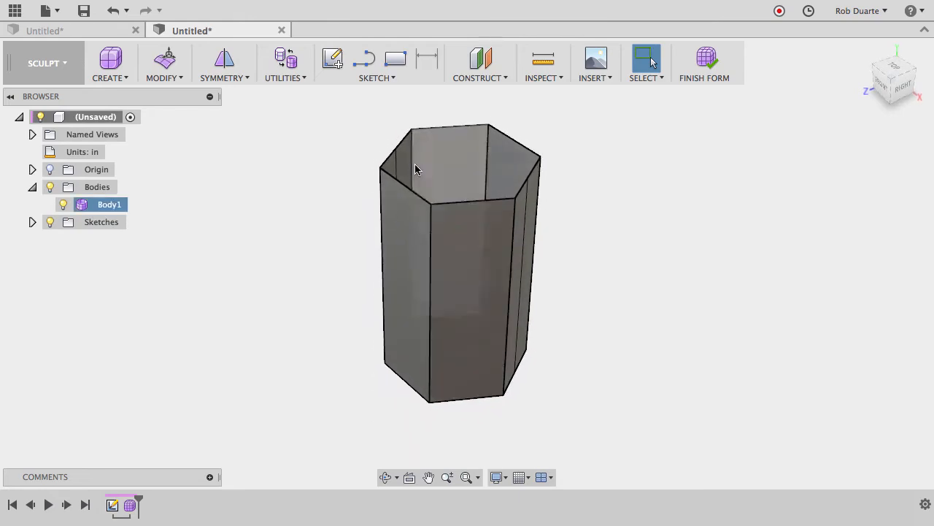
click(368, 228)
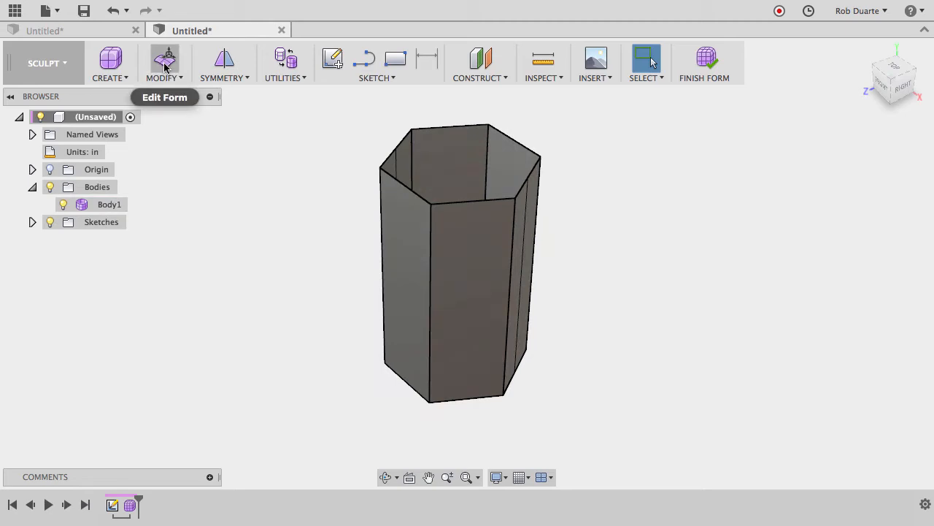
click(165, 64)
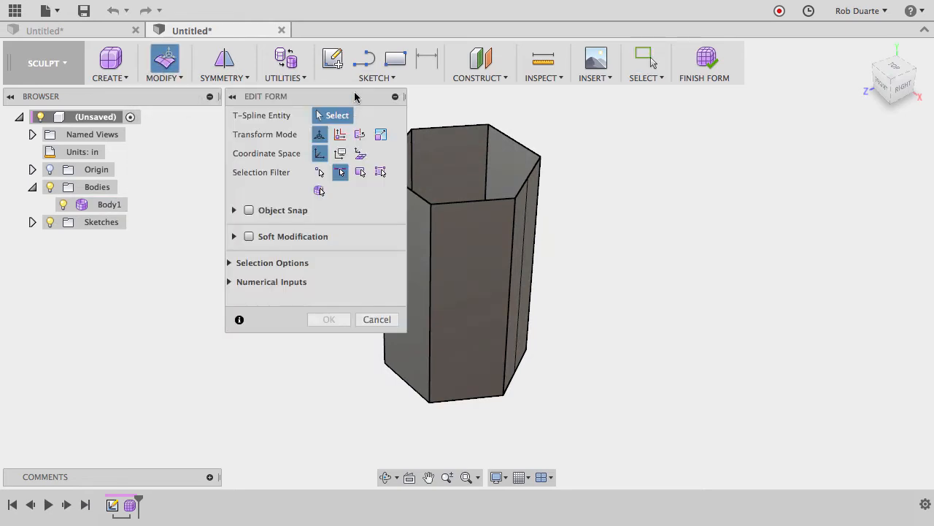
drag(356, 97, 294, 175)
click(457, 208)
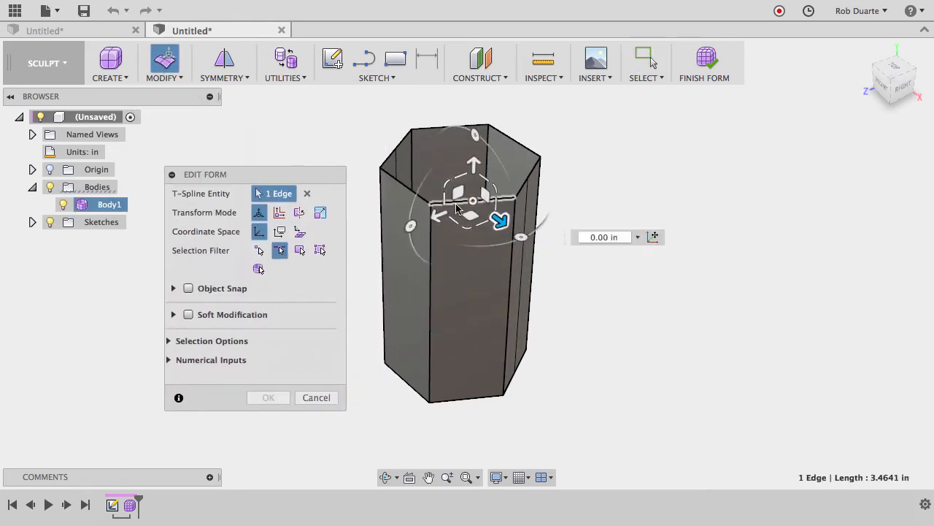
double_click(457, 208)
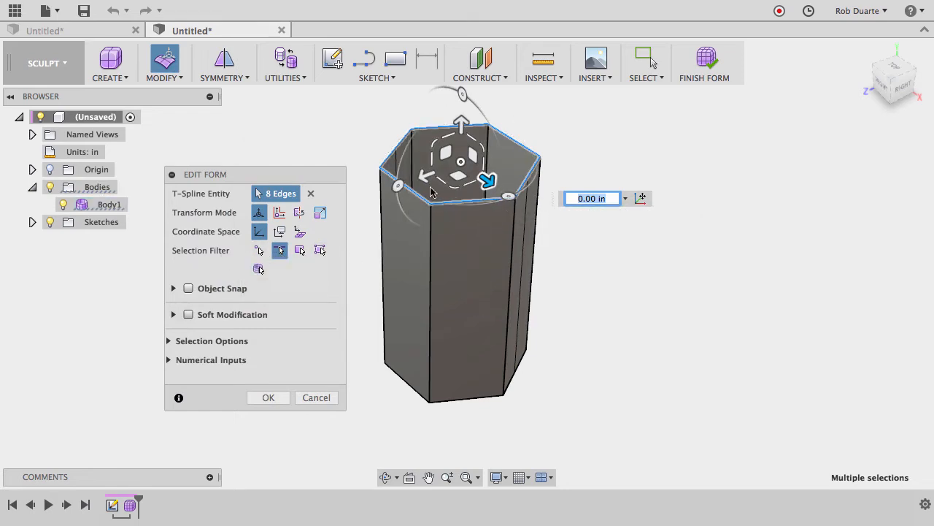
drag(504, 198, 553, 129)
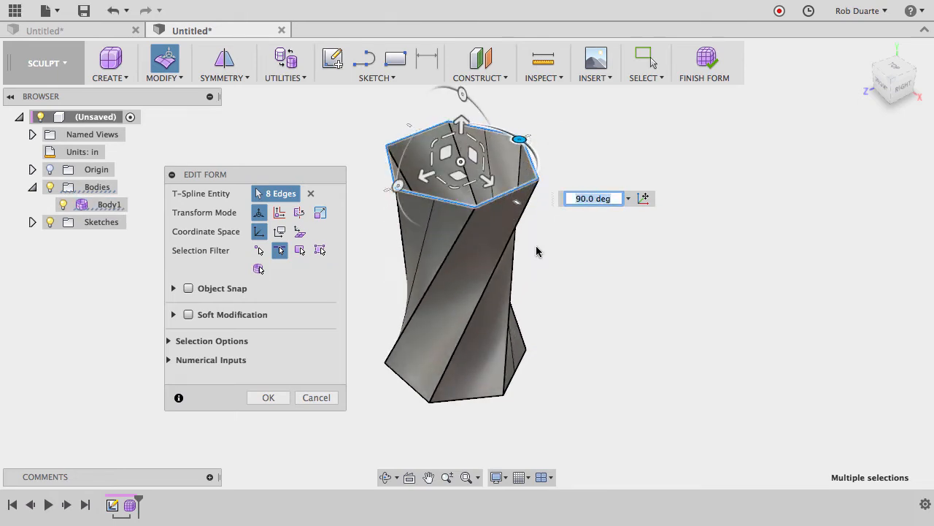
Enable Soft Modification on the top edge loop, set a linear falloff, and turn the loop's rotation back to 5 degrees
click(188, 315)
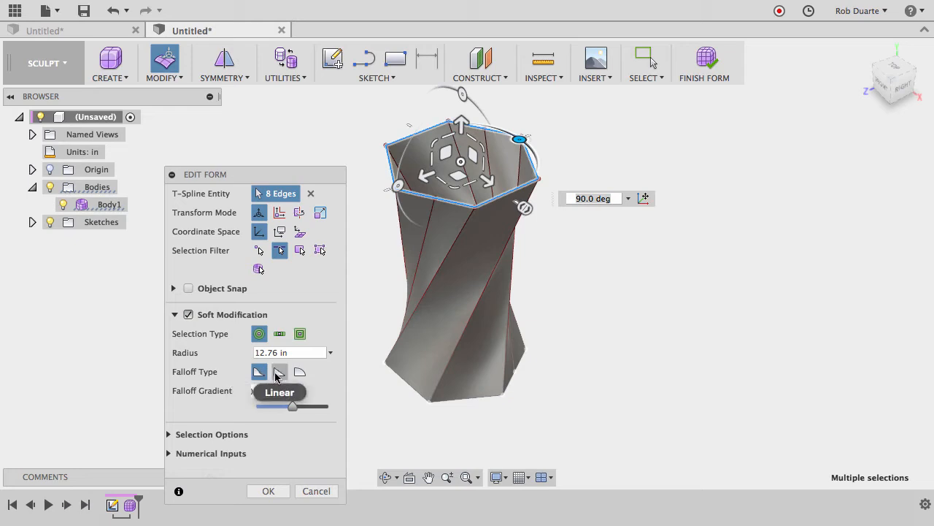
click(278, 374)
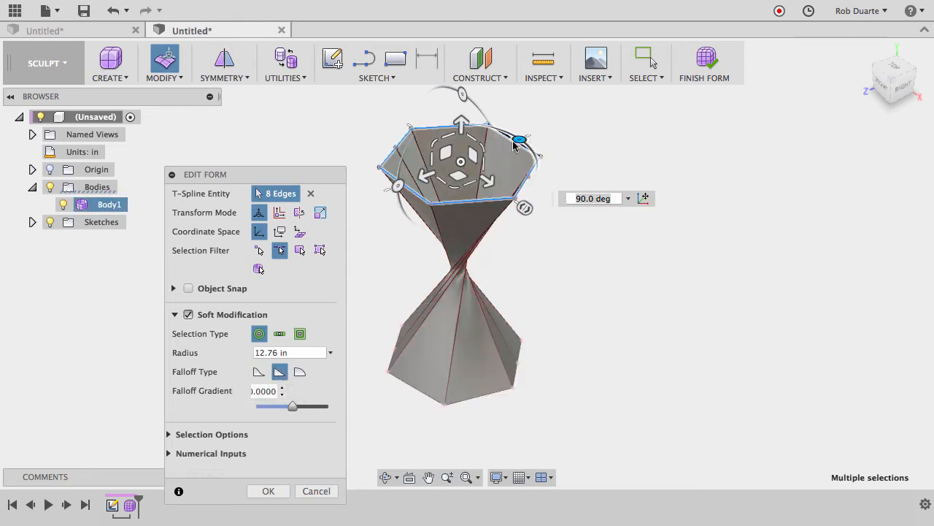
drag(516, 140, 515, 195)
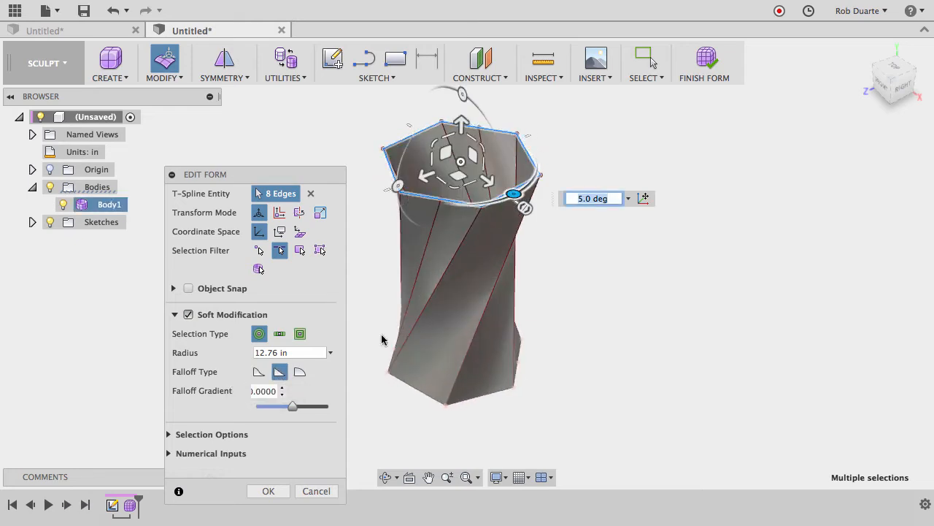
Switch Soft Modification to the convex rounded falloff, rotate the top edge loop to -40 degrees, accept the edit and finish the form
click(300, 373)
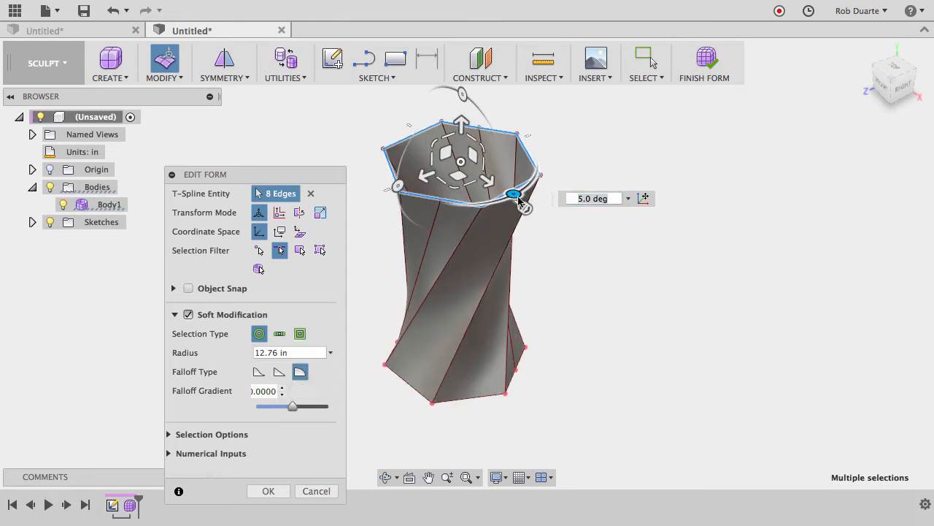
drag(519, 198, 438, 235)
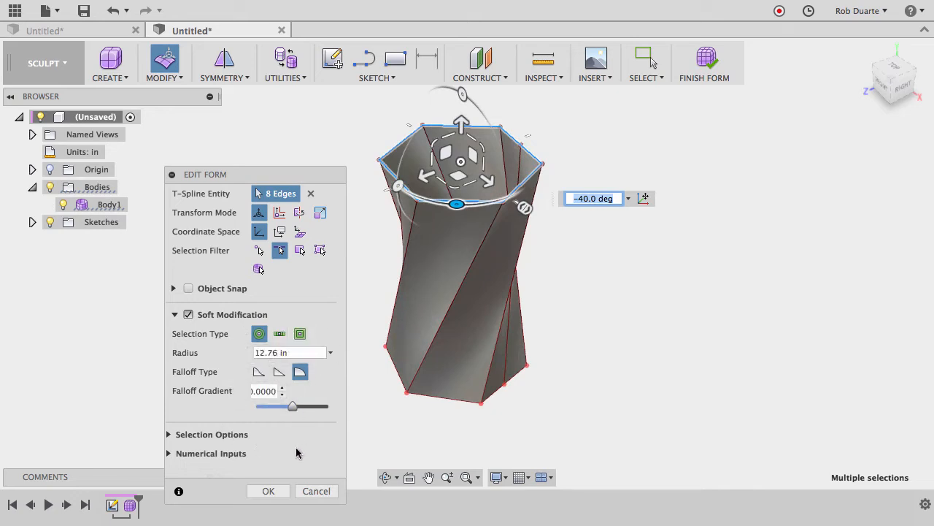
click(270, 492)
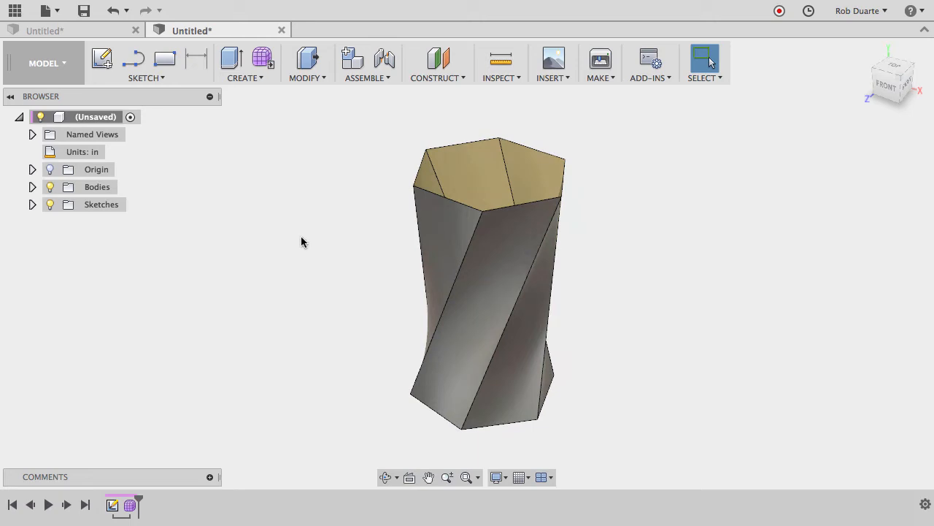
click(256, 82)
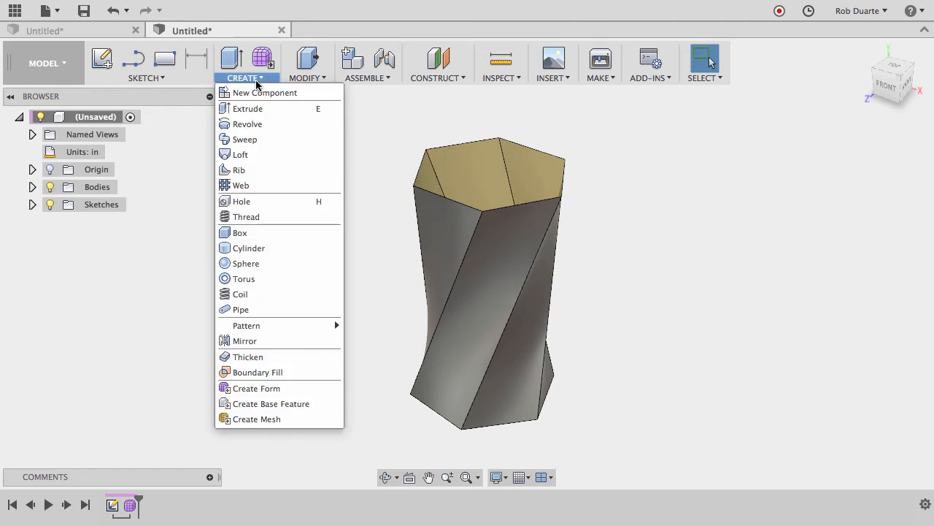
mouse_move(316, 377)
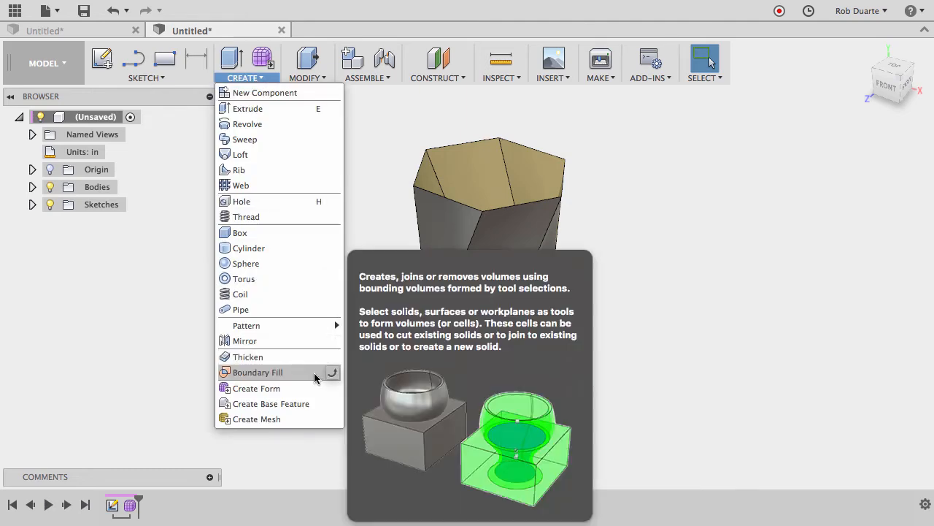
click(375, 151)
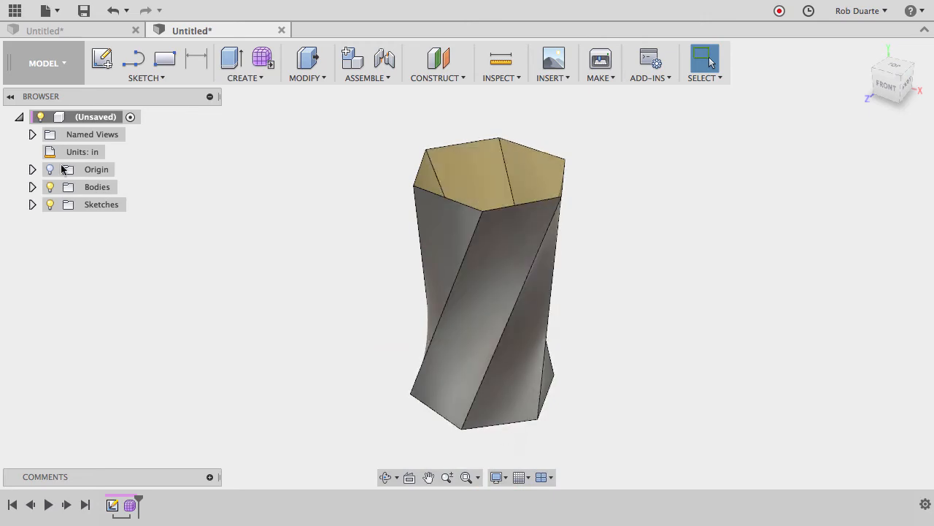
Show the origin planes and construct a plane offset 11 in upward from the XZ plane, at the rim of the twisted body
click(50, 170)
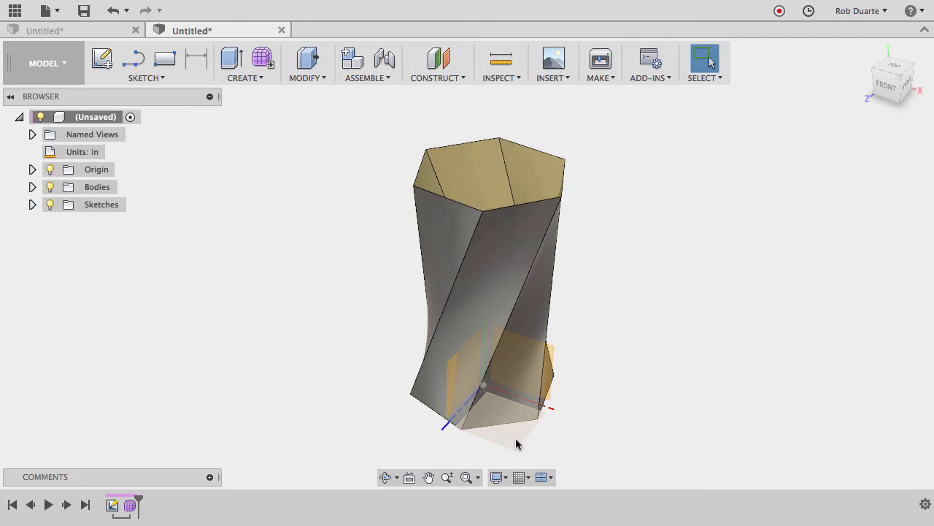
click(439, 60)
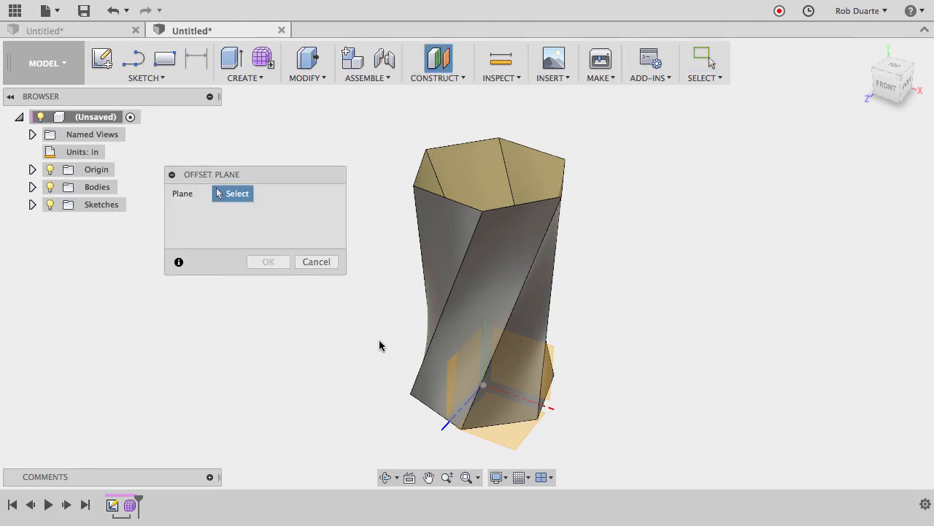
click(506, 440)
drag(489, 383, 475, 152)
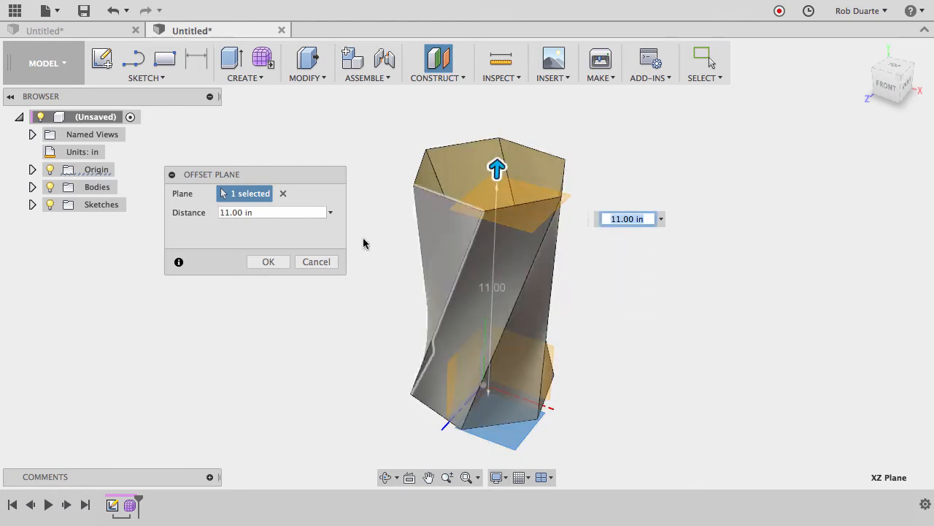
click(268, 262)
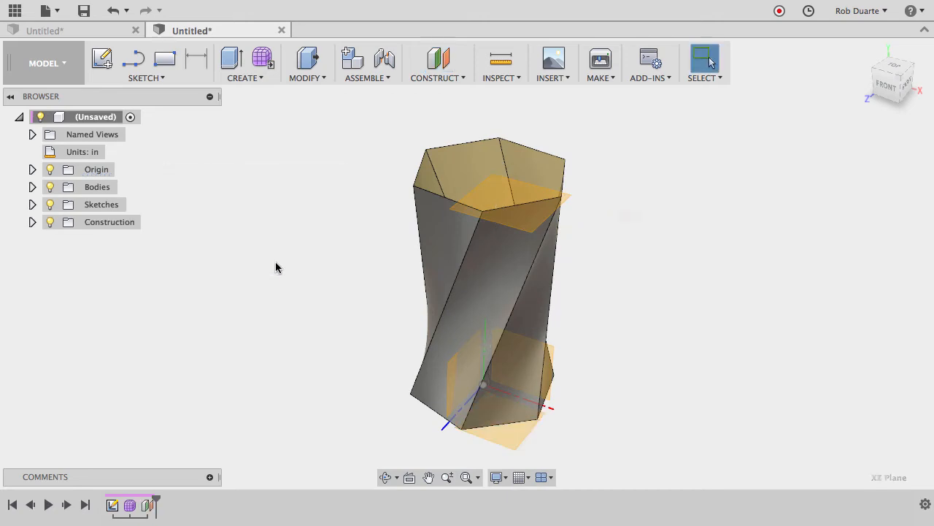
Start a Boundary Fill, try the offset plane, the XZ plane and the twisted body as its tools, and clear that tool selection
click(237, 77)
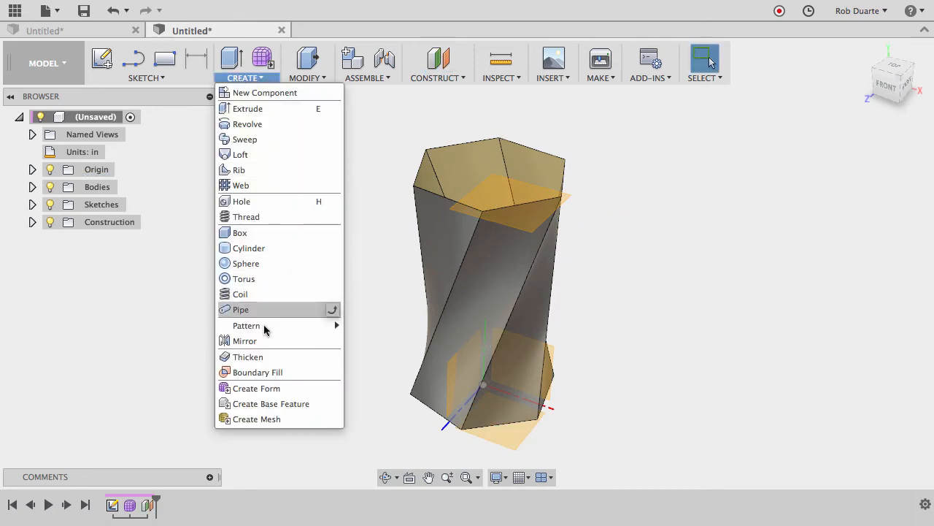
click(269, 370)
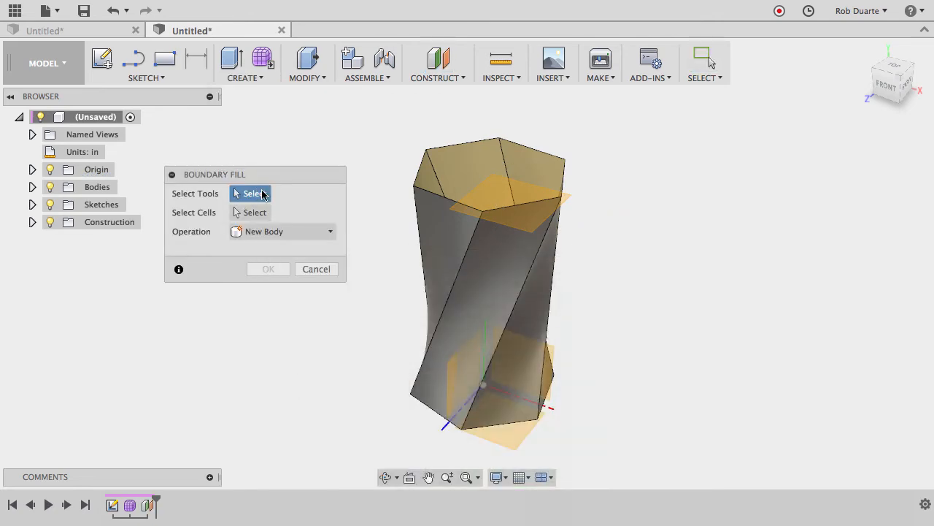
click(504, 188)
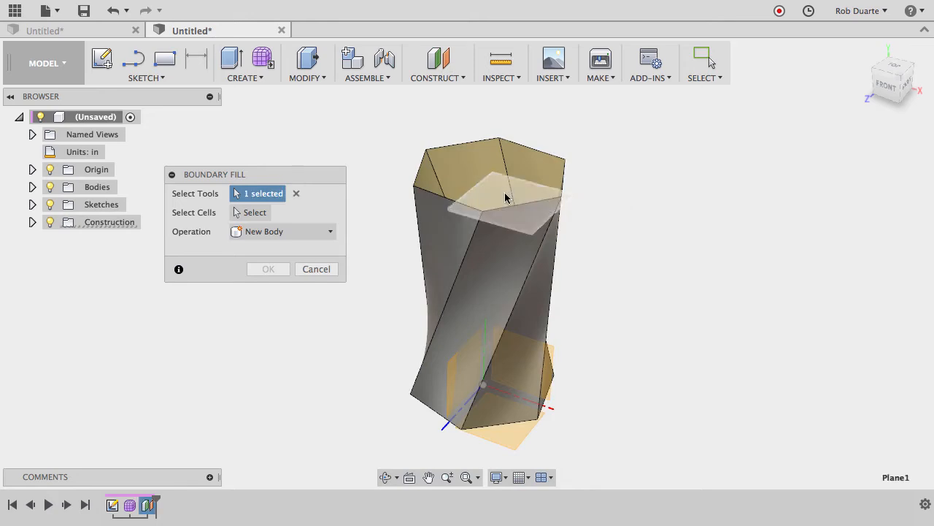
click(518, 440)
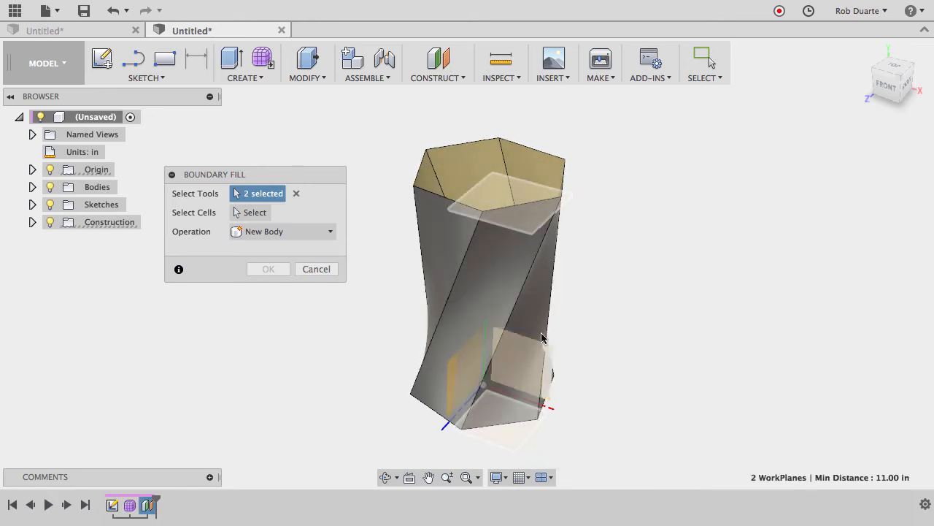
click(505, 310)
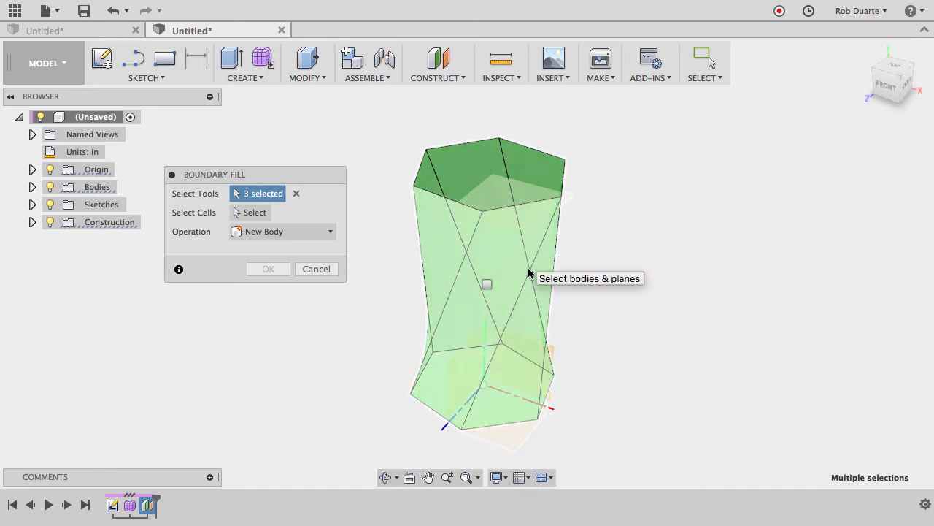
click(487, 286)
click(489, 288)
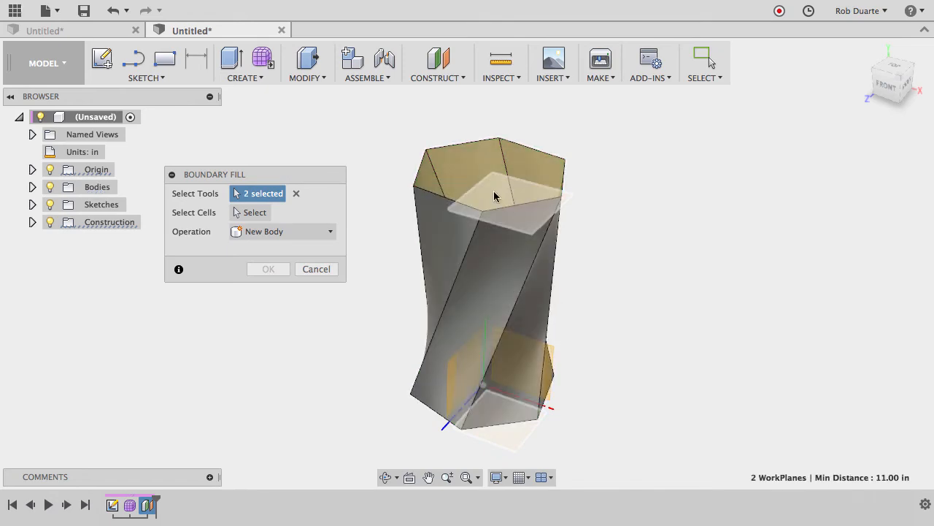
click(296, 196)
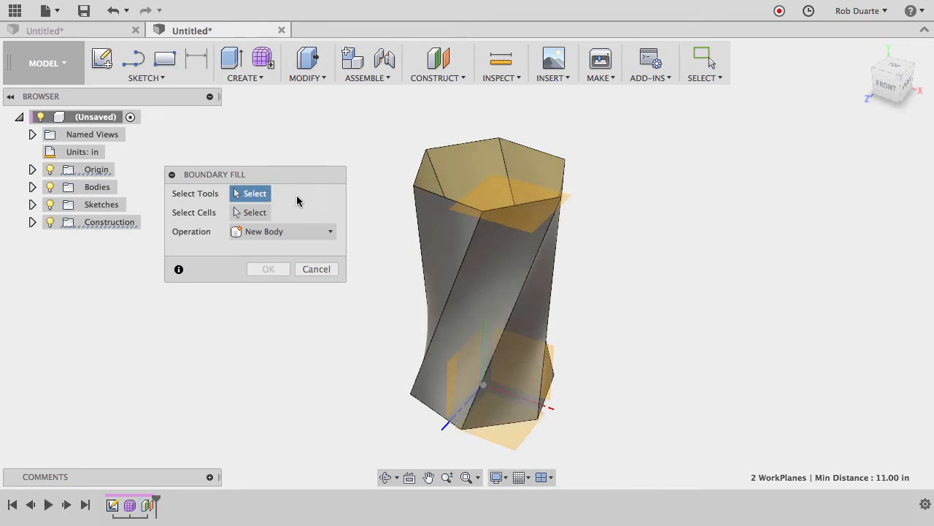
Boundary-fill the cell enclosed by the offset plane, the XZ plane and the twisted surface body as a new solid body
click(512, 197)
click(520, 440)
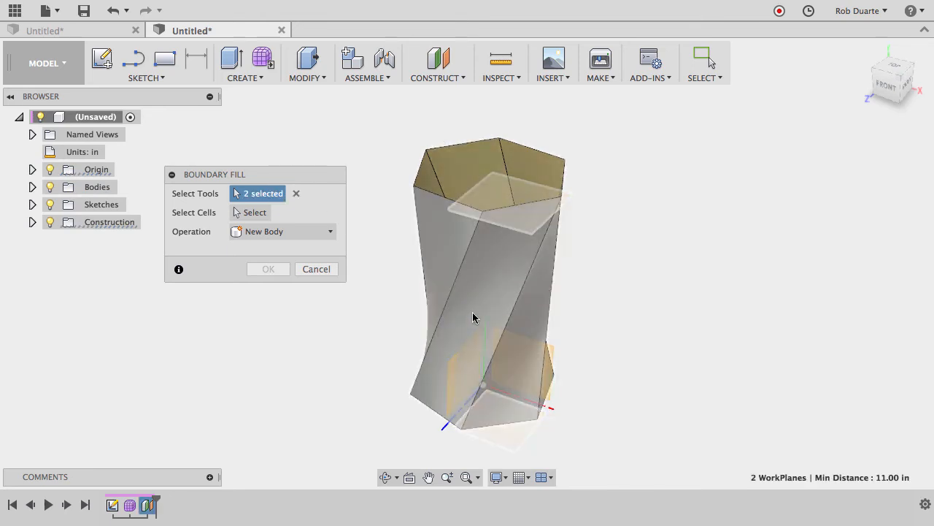
click(473, 317)
click(255, 213)
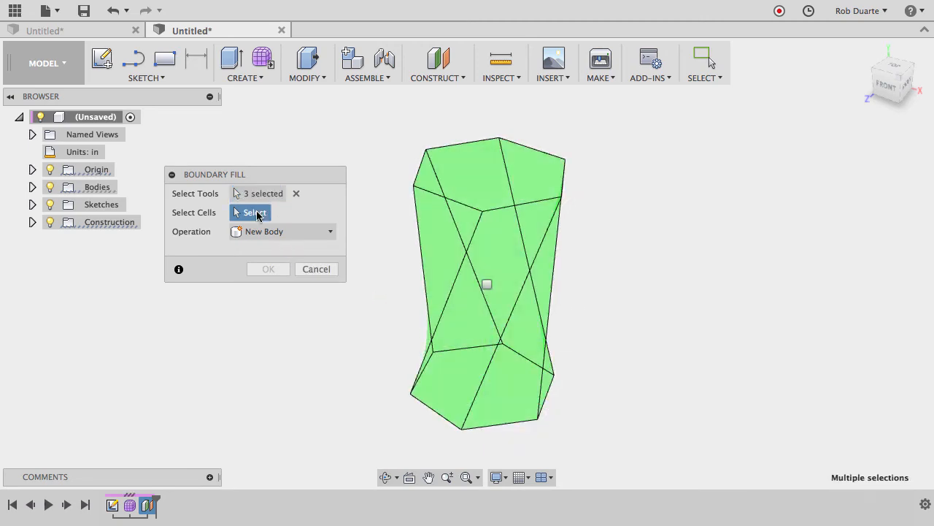
click(487, 284)
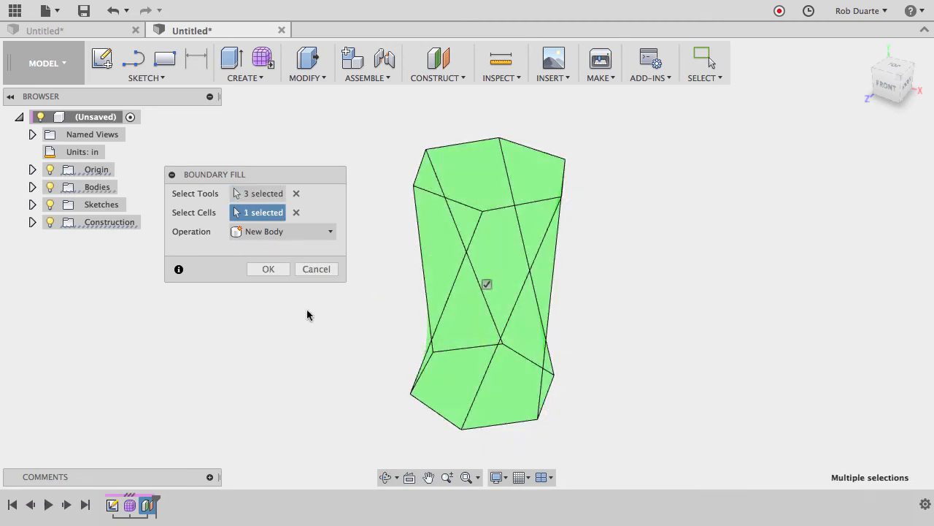
click(269, 270)
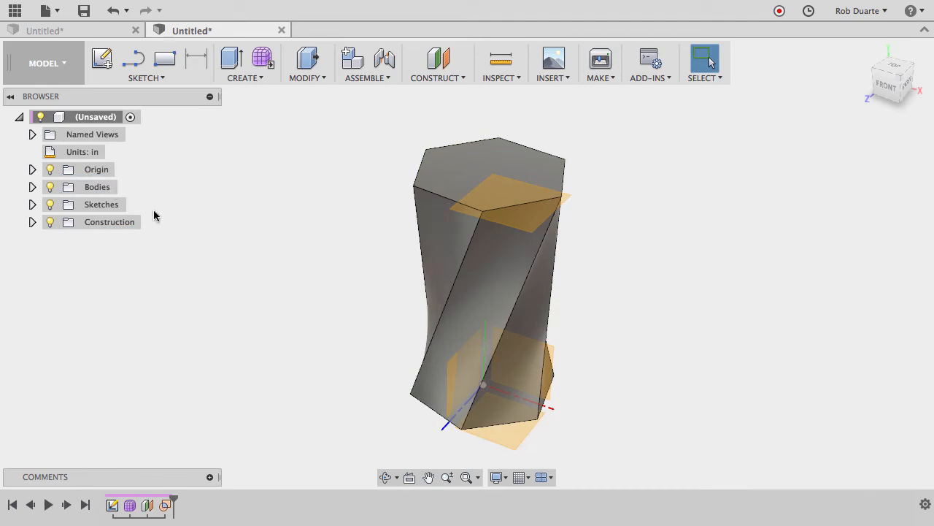
Hide the surface body, the offset plane and the origin planes, leaving only the filled solid shown
click(32, 187)
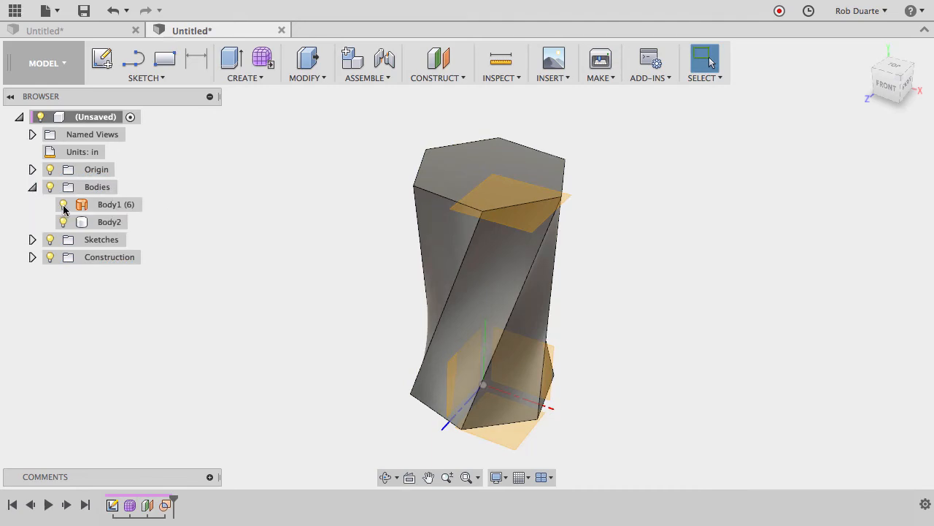
click(64, 222)
click(64, 222)
click(32, 257)
click(63, 275)
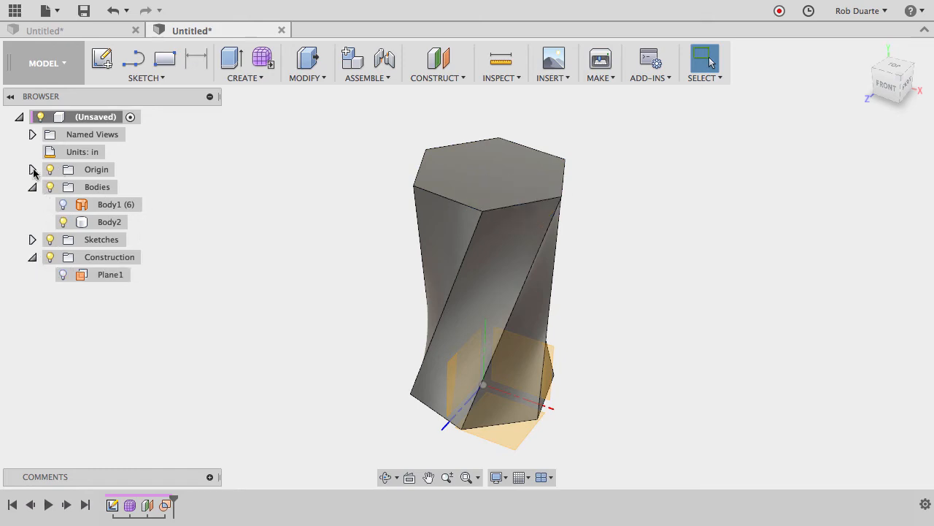
click(50, 169)
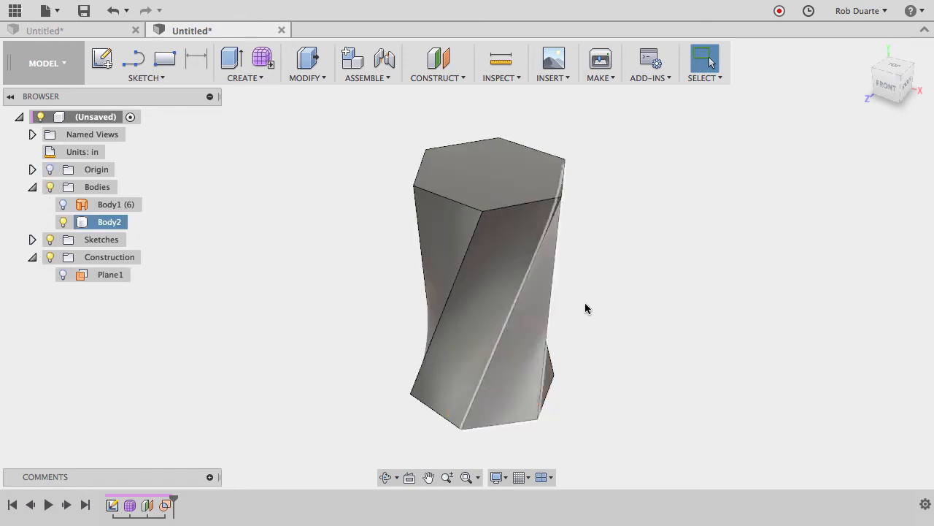
Shell the twisted solid inward with a 0.125 in wall thickness, removing its top hexagonal face
click(314, 76)
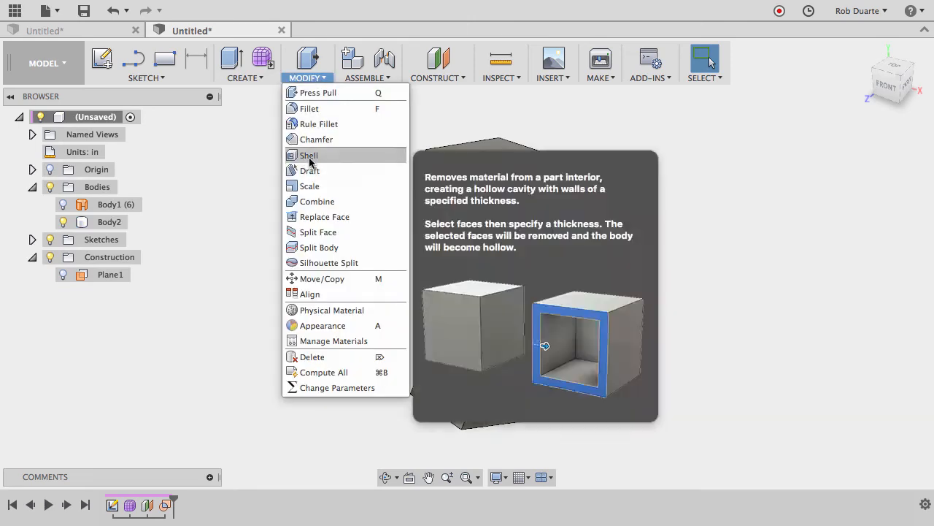
click(336, 153)
click(476, 180)
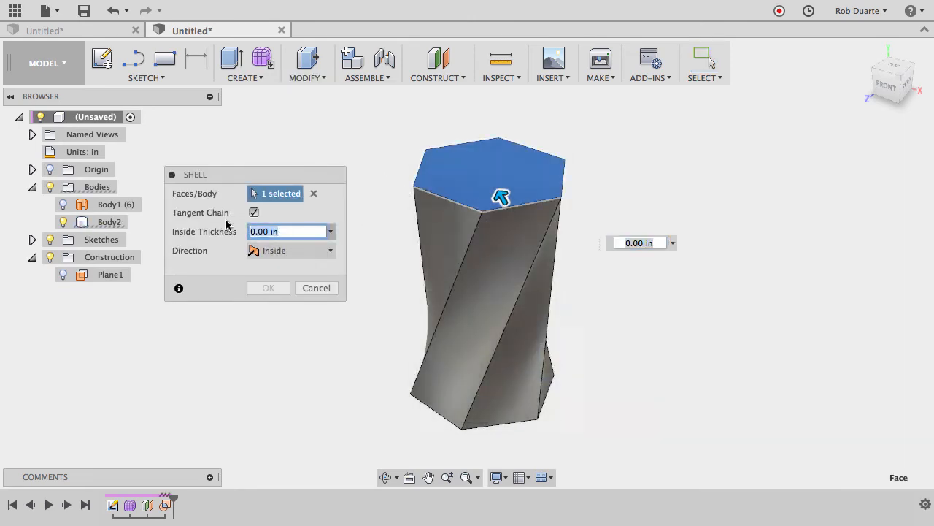
text(.125)
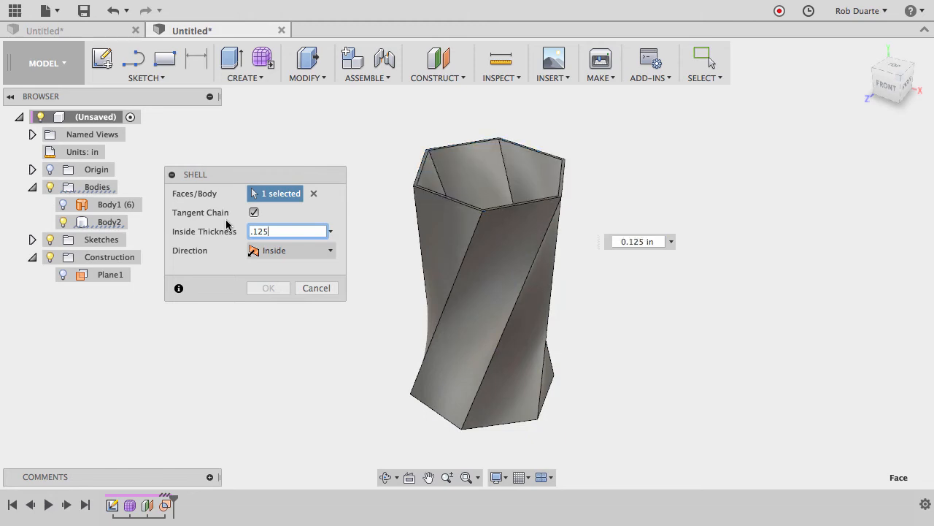
key(Return)
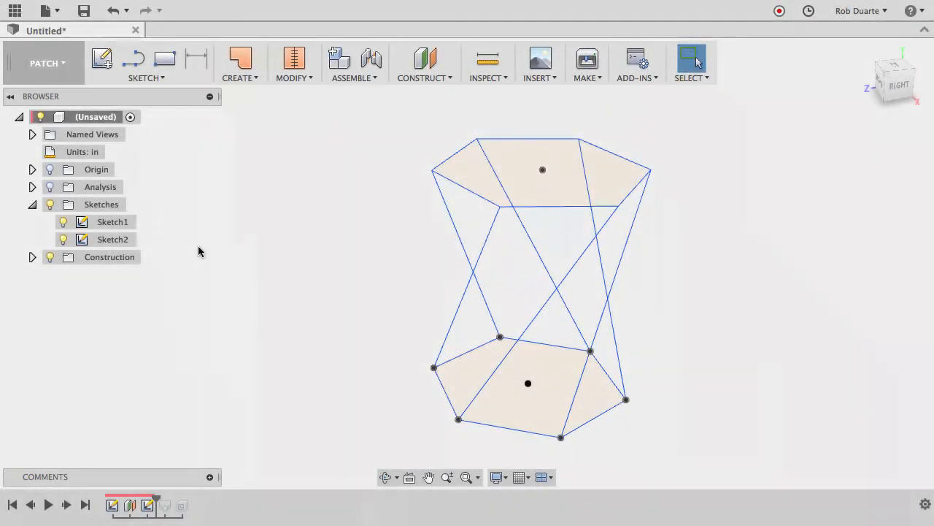
In the first design, toggle the visibility of Sketch1 and Sketch2 to examine the base hexagon and the twisted rail wireframe separately
click(64, 223)
click(65, 224)
click(64, 239)
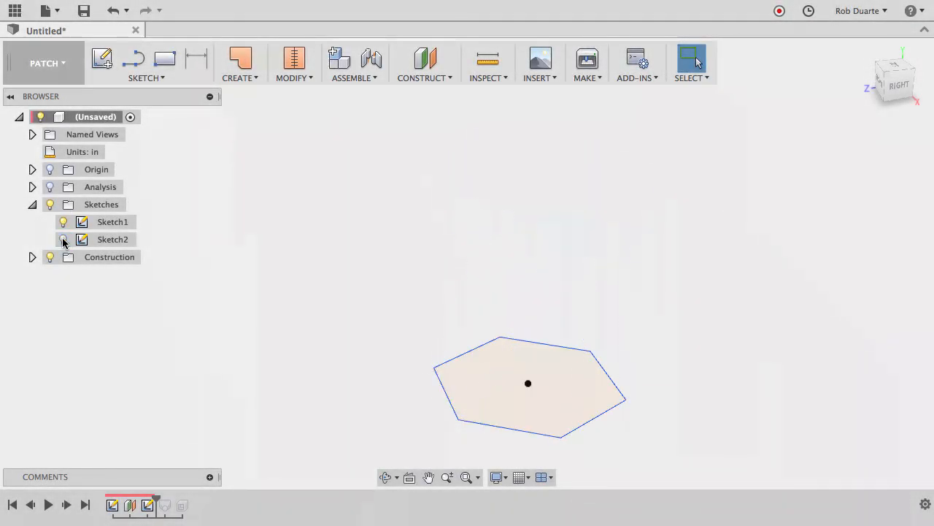
click(63, 239)
click(64, 239)
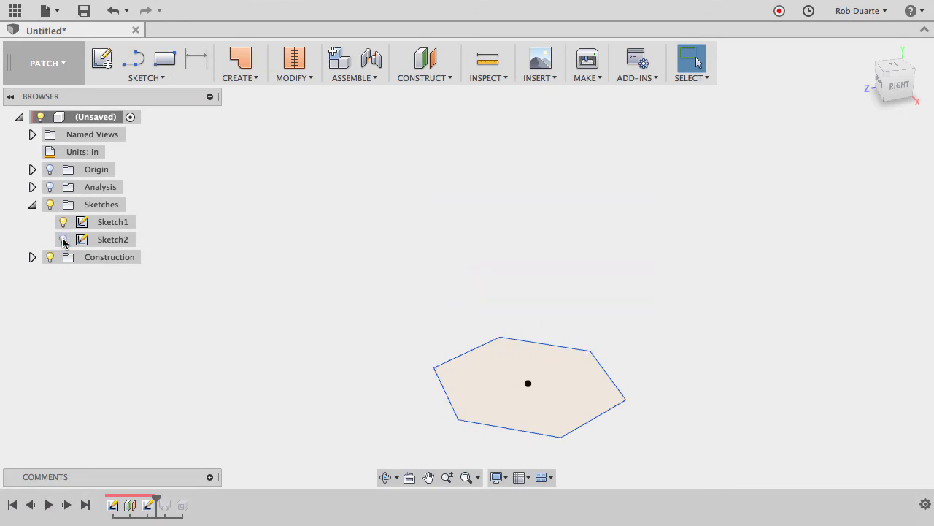
click(64, 239)
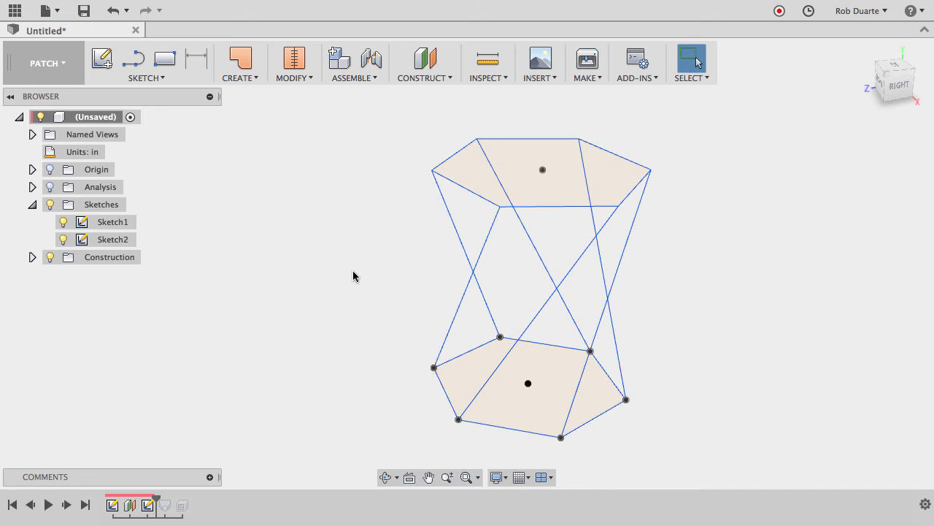
Start a surface Loft between the top and base hexagon profiles of the sketch wireframe
click(244, 79)
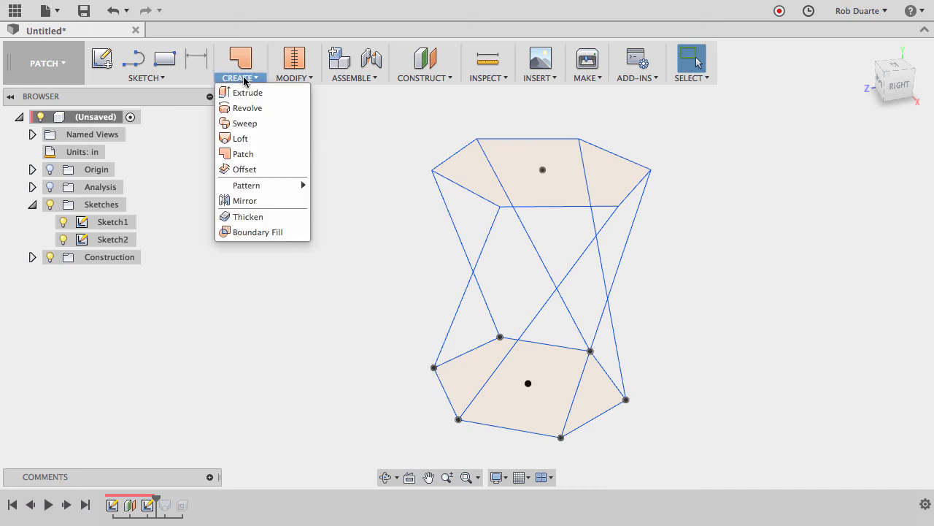
click(255, 140)
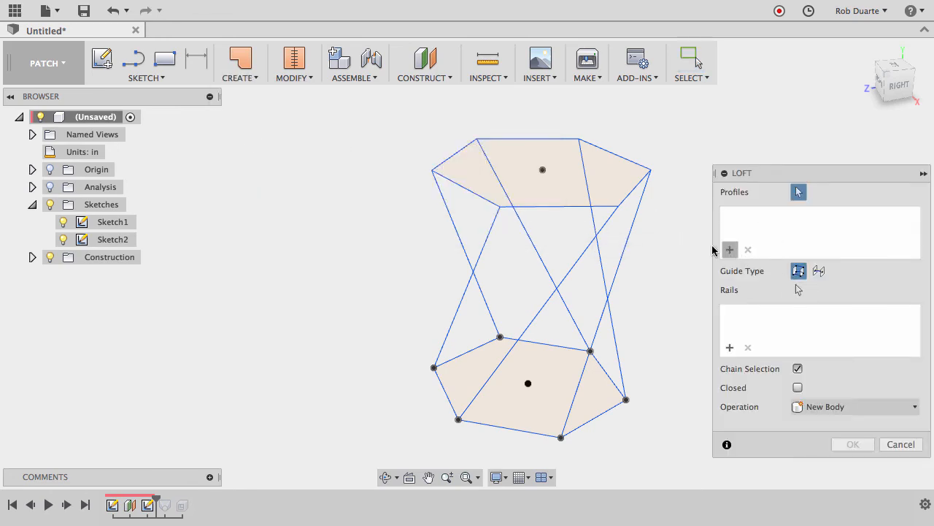
click(594, 192)
click(572, 380)
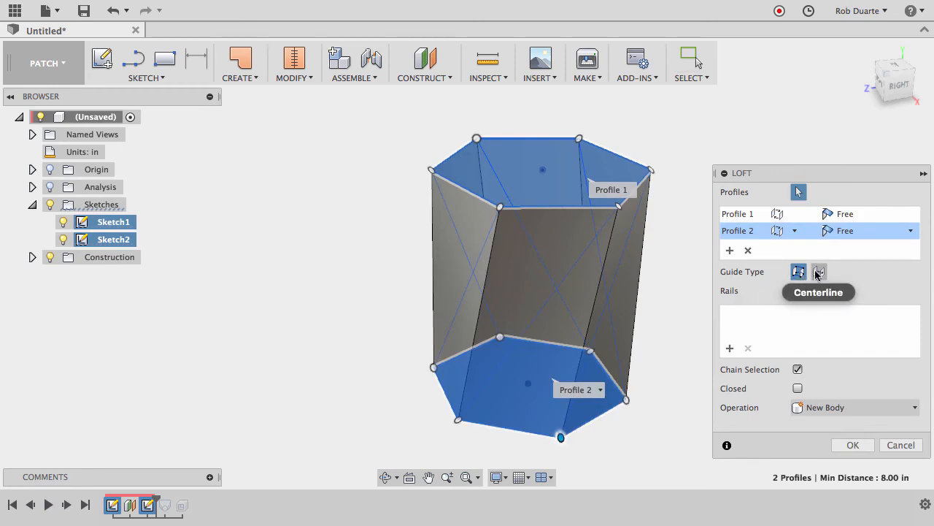
Guide the loft with the six twisted sketch lines as rails and create it as a new body
click(798, 291)
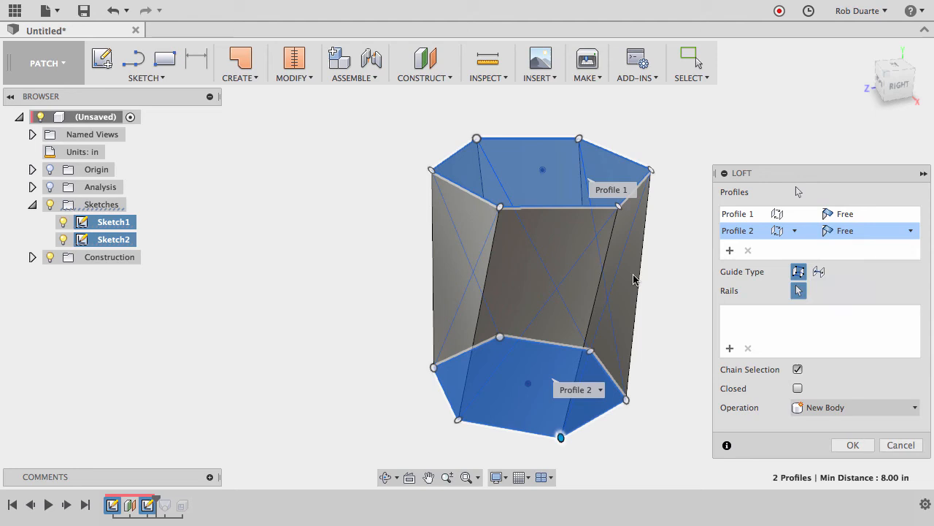
click(597, 295)
click(603, 262)
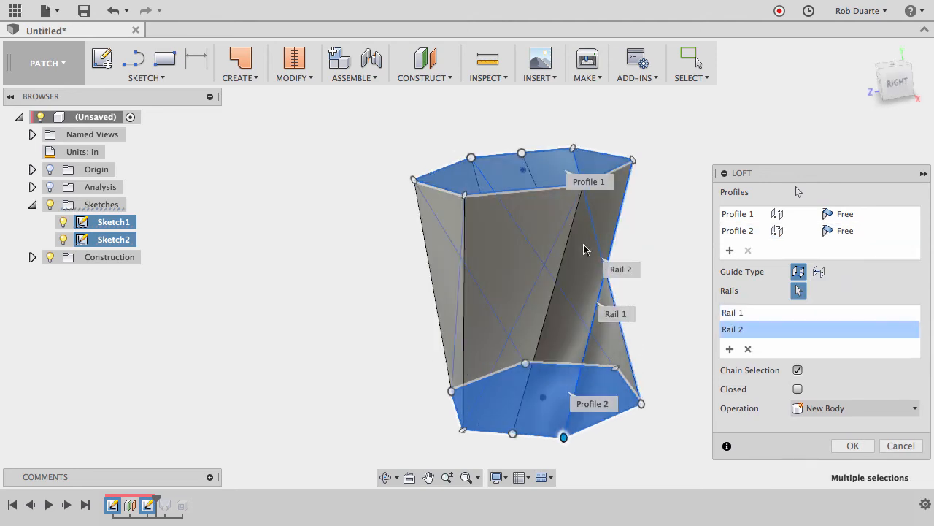
click(540, 260)
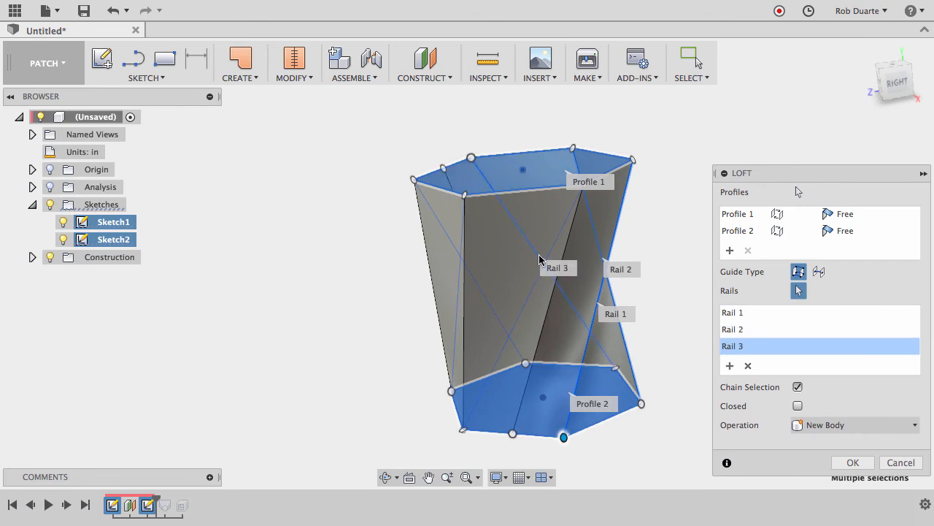
click(458, 285)
click(478, 288)
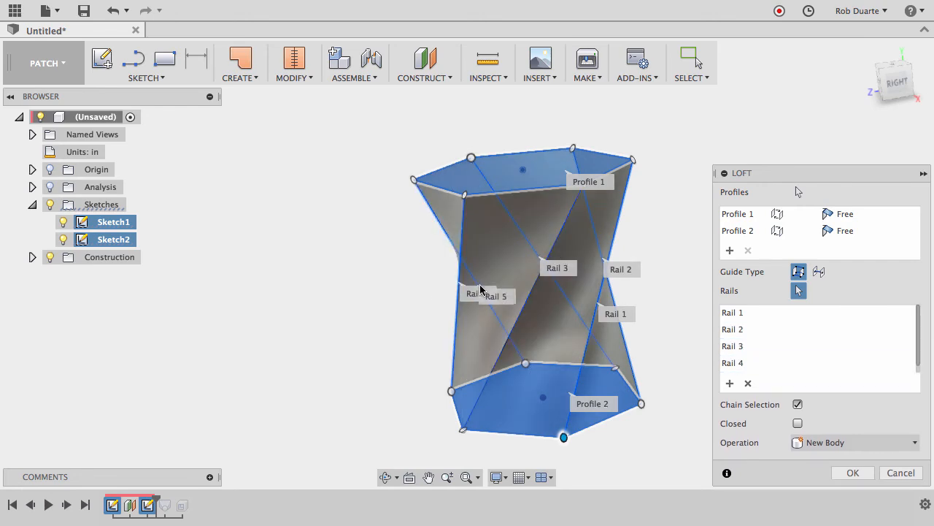
click(525, 304)
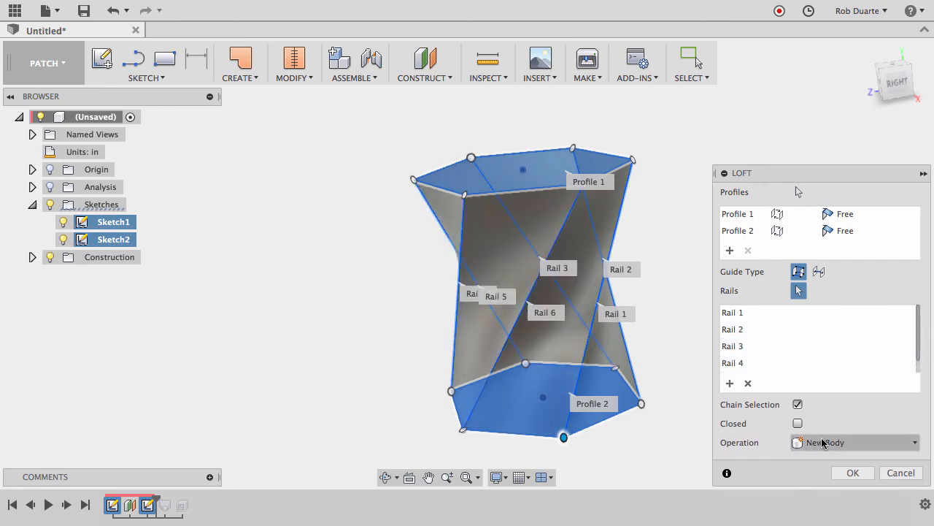
drag(919, 348, 898, 385)
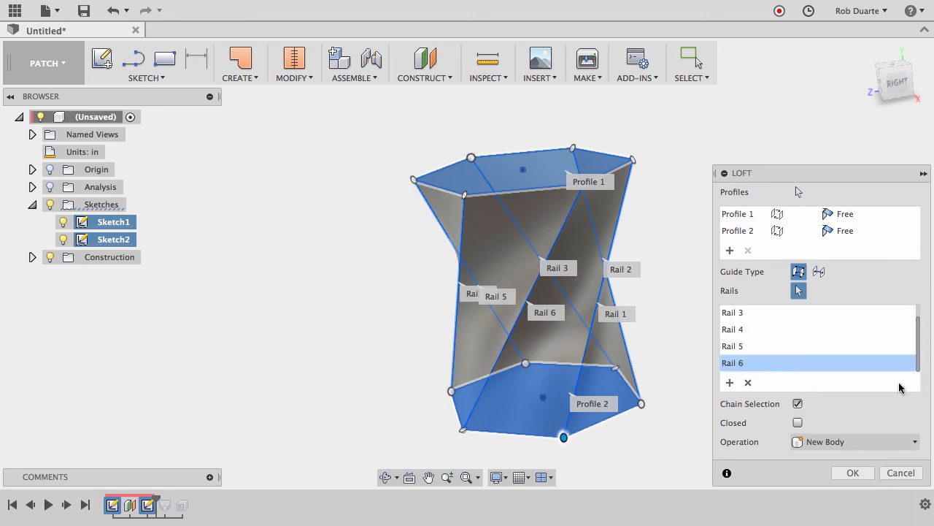
click(853, 473)
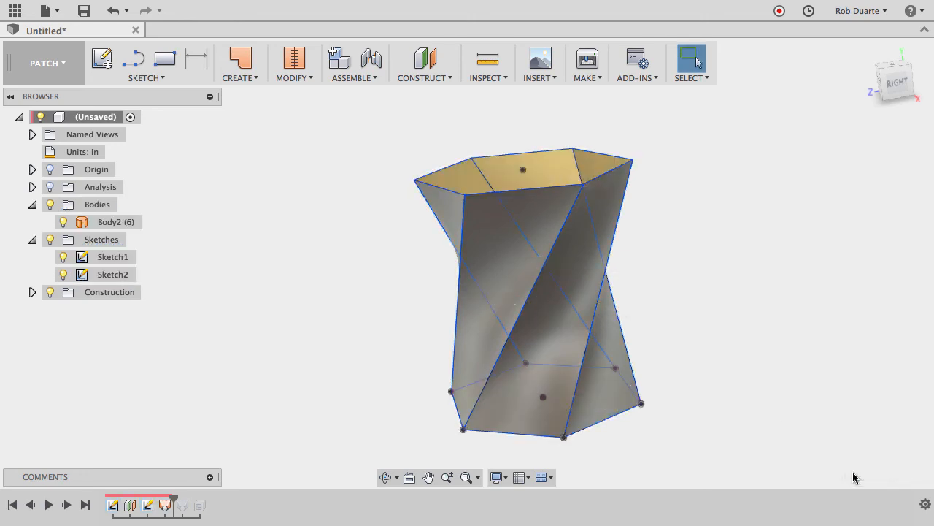
Hide all sketches and examine the lofted surface body from several angles
shift+middle_drag(635, 328, 618, 325)
mouse_move(549, 238)
mouse_down()
mouse_move(518, 243)
mouse_move(581, 230)
mouse_up()
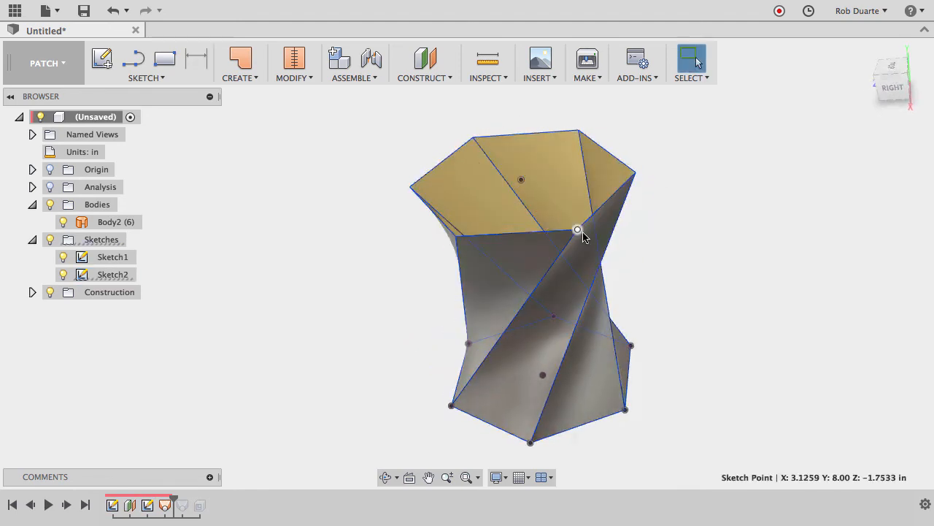
mouse_move(587, 228)
shift+middle_down()
mouse_move(527, 197)
mouse_move(860, 214)
mouse_move(694, 271)
mouse_move(580, 268)
mouse_move(72, 210)
shift+middle_up()
click(861, 213)
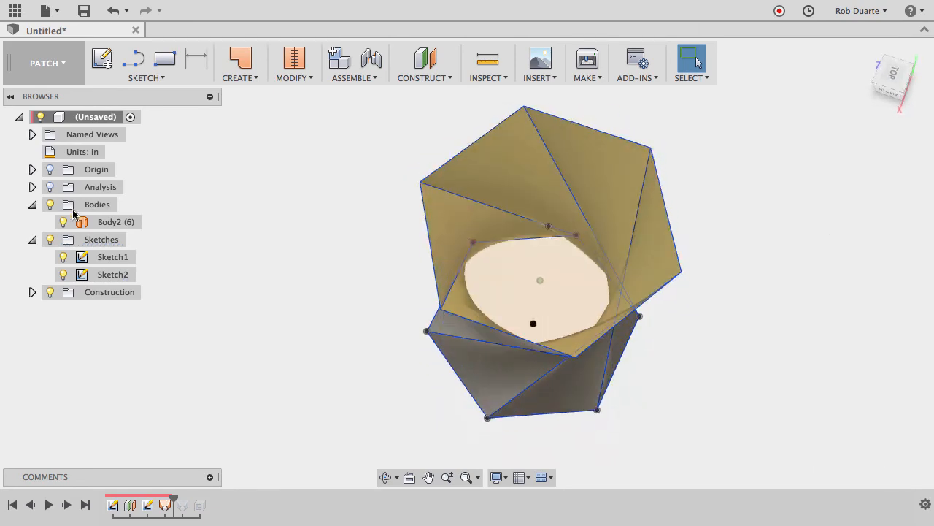
click(51, 240)
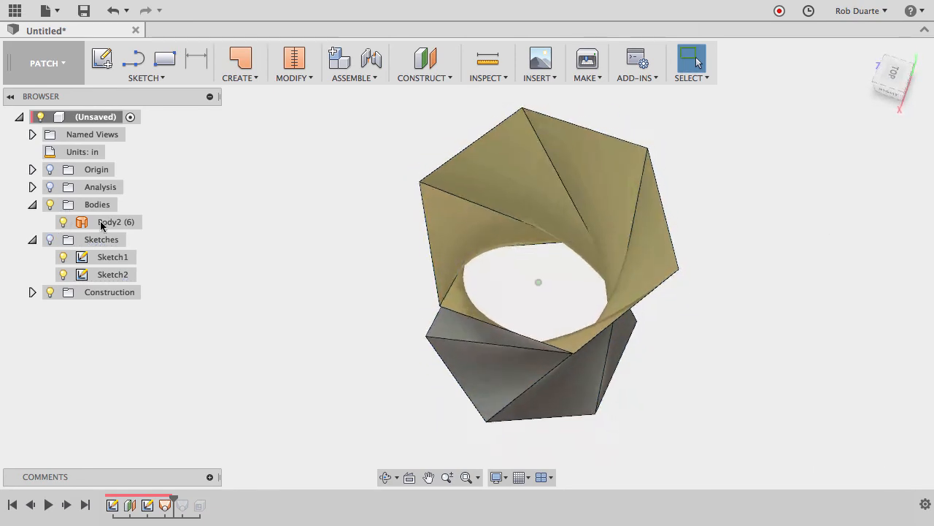
click(101, 224)
mouse_move(577, 321)
shift+middle_down()
mouse_move(579, 268)
mouse_move(541, 402)
mouse_move(549, 365)
mouse_move(515, 183)
mouse_move(467, 197)
shift+middle_up()
click(113, 224)
shift+middle_drag(539, 183, 506, 264)
scroll(328, 154, up, 2)
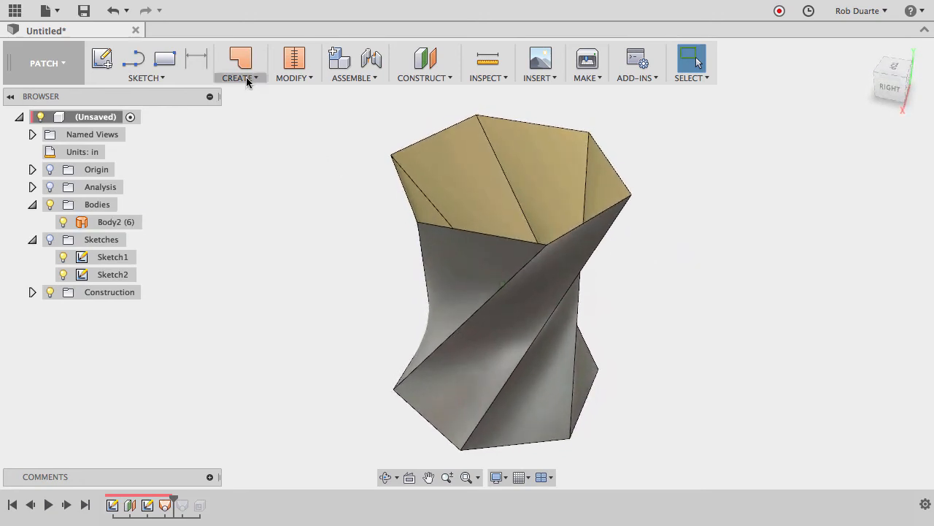
Thicken the lofted surface on one side by -0.125 in as a new body
click(246, 78)
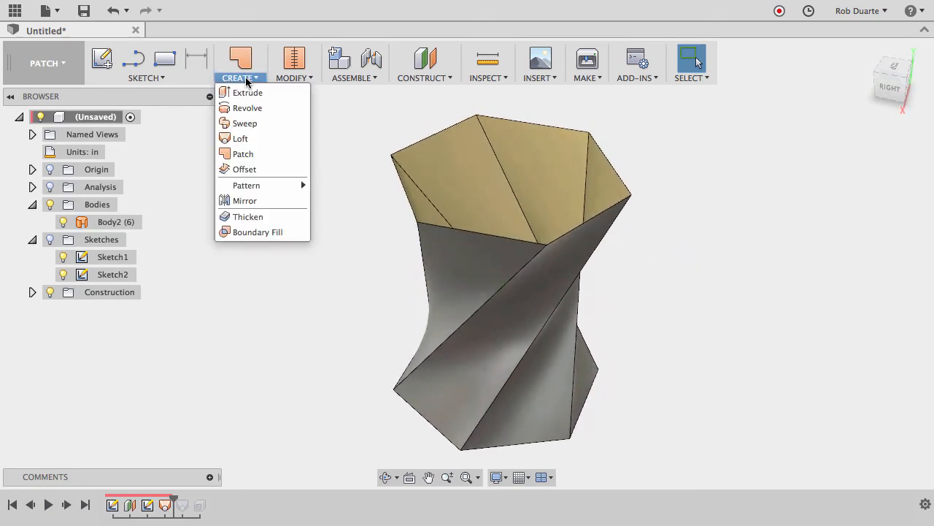
click(248, 217)
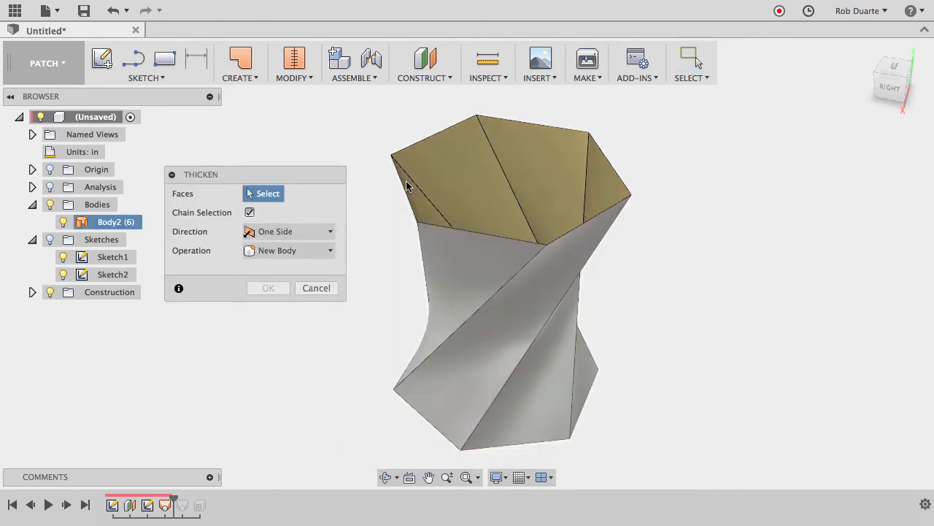
click(457, 339)
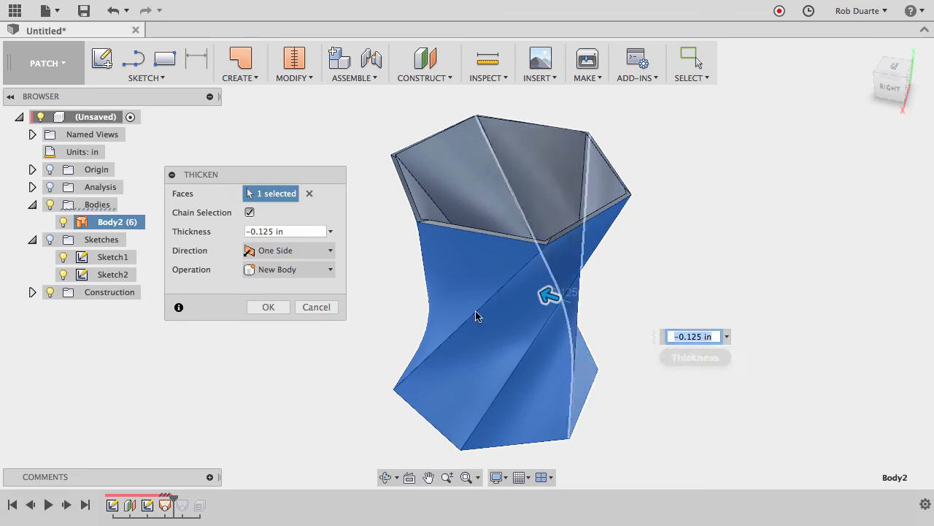
click(268, 307)
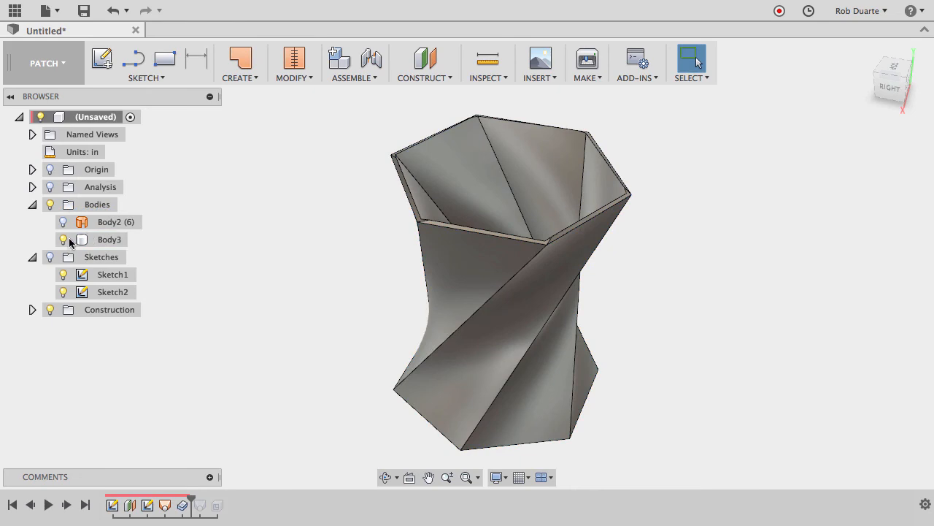
shift+middle_drag(176, 259, 252, 468)
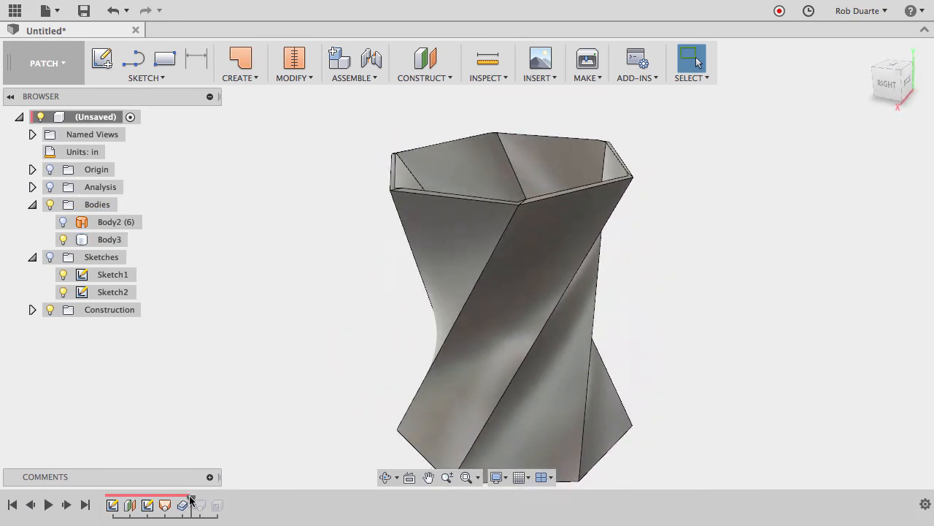
Roll the design history back to just before the Thicken feature and show the lofted surface body
drag(189, 498, 173, 498)
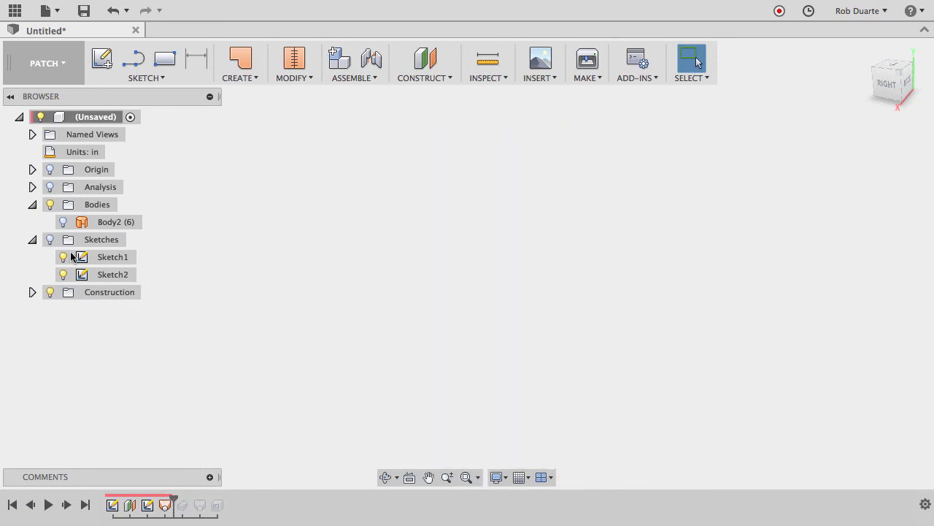
click(63, 221)
mouse_move(317, 269)
shift+middle_down()
mouse_move(369, 264)
mouse_move(368, 251)
mouse_move(276, 92)
shift+middle_up()
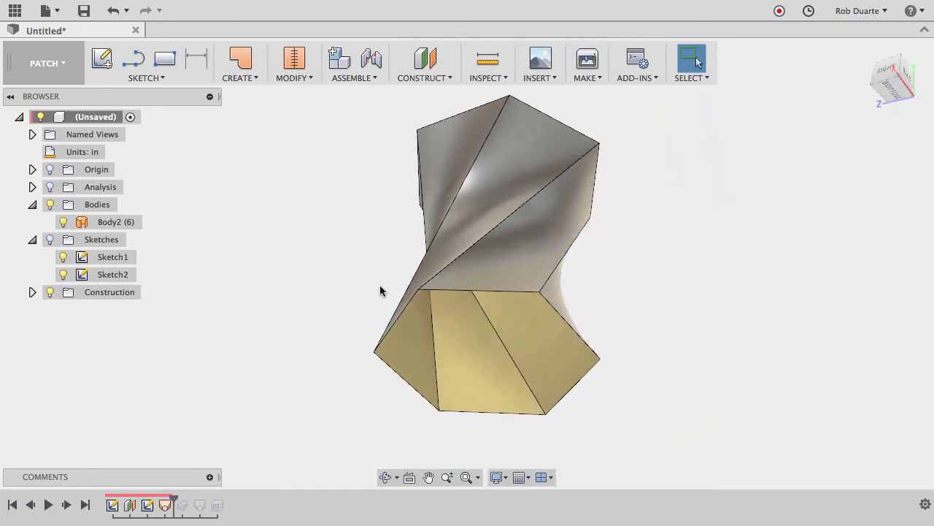
Patch the base hexagonal opening of the loft as a new body with Connected continuity, and check both surface bodies separately
click(247, 62)
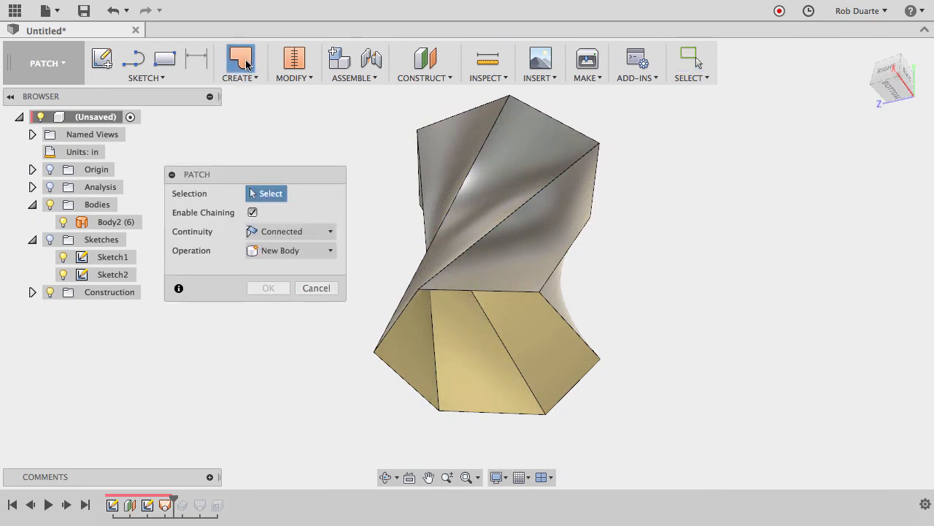
click(457, 295)
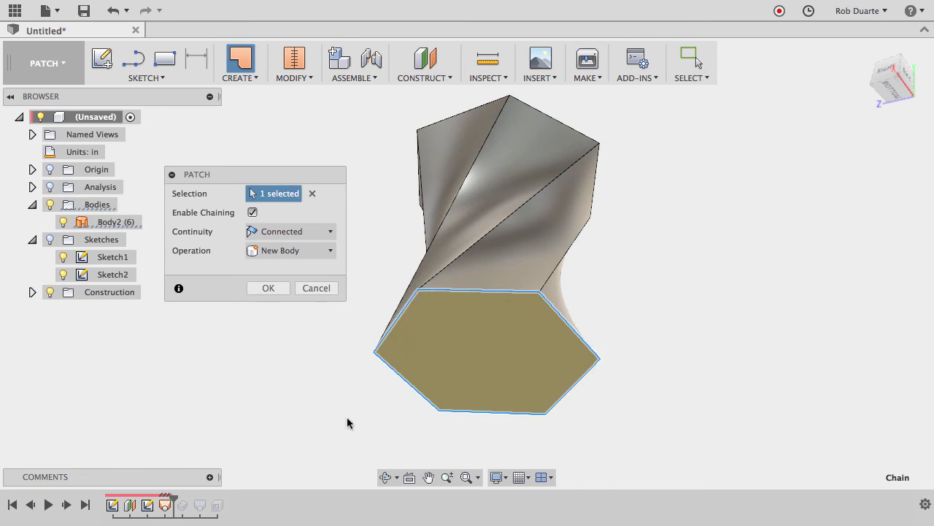
click(275, 289)
mouse_move(511, 318)
shift+middle_down()
mouse_move(501, 333)
mouse_move(240, 344)
shift+middle_up()
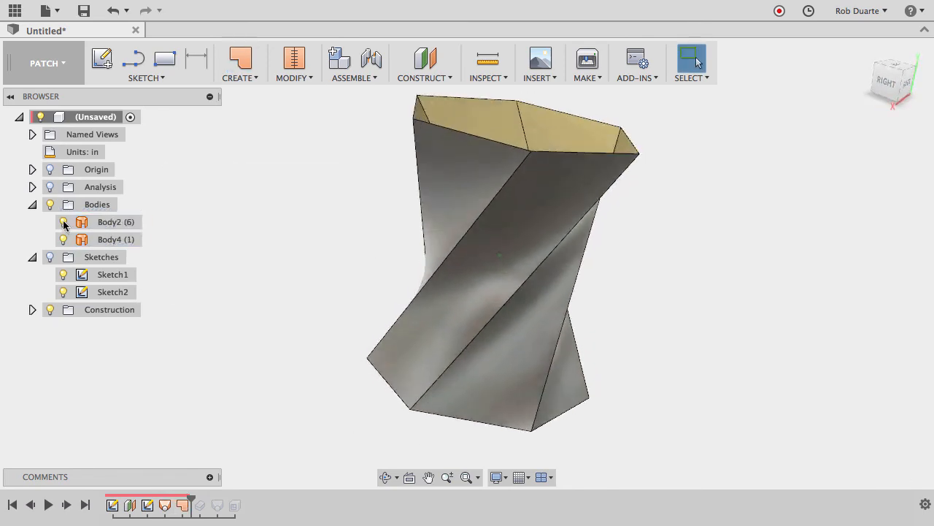
click(64, 222)
click(64, 223)
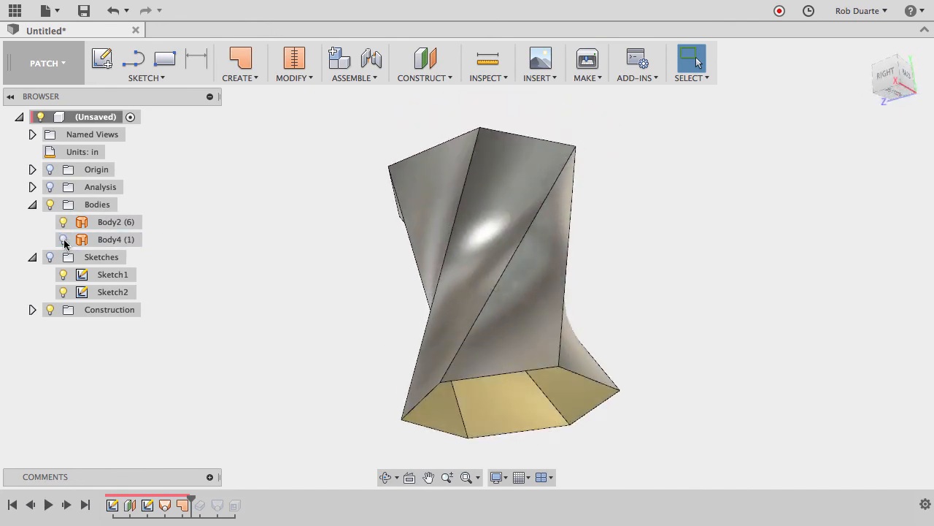
click(63, 240)
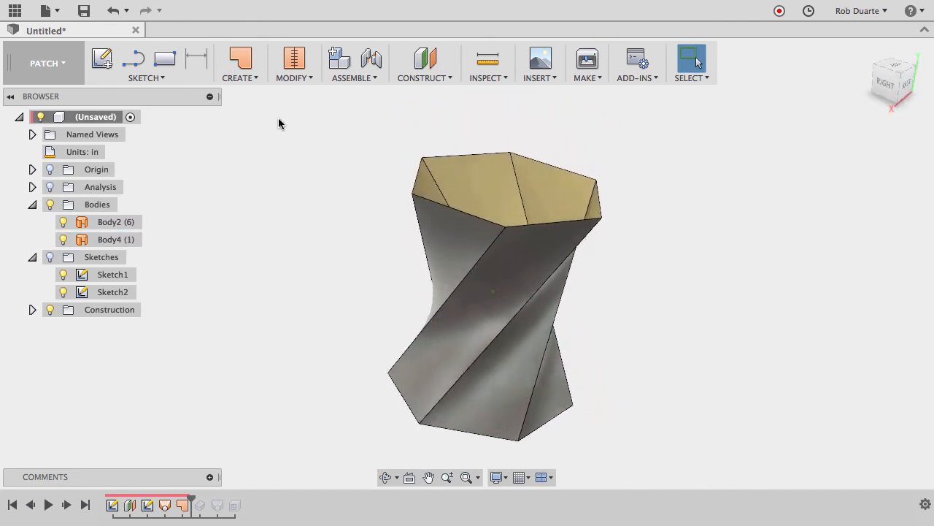
Stitch the lofted wall and the base patch into one surface body, and check it by toggling its visibility
drag(335, 135, 657, 431)
click(292, 57)
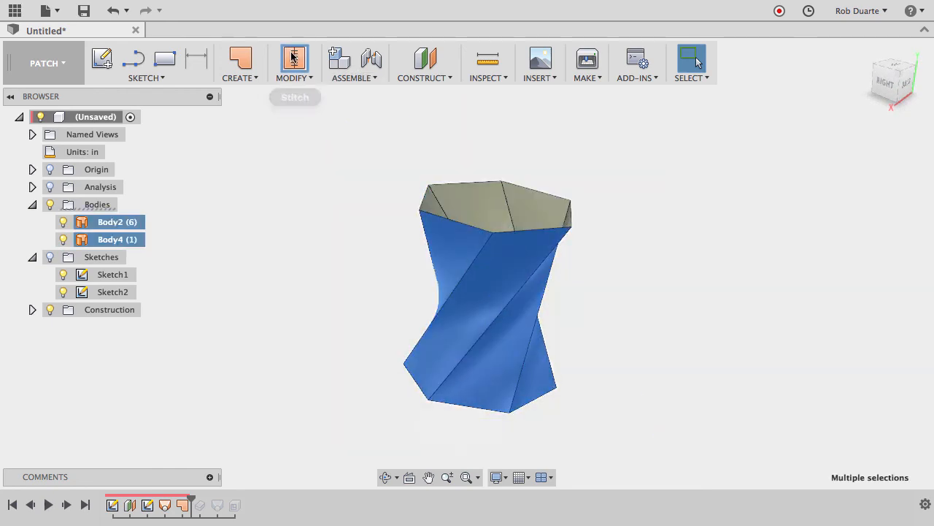
click(853, 473)
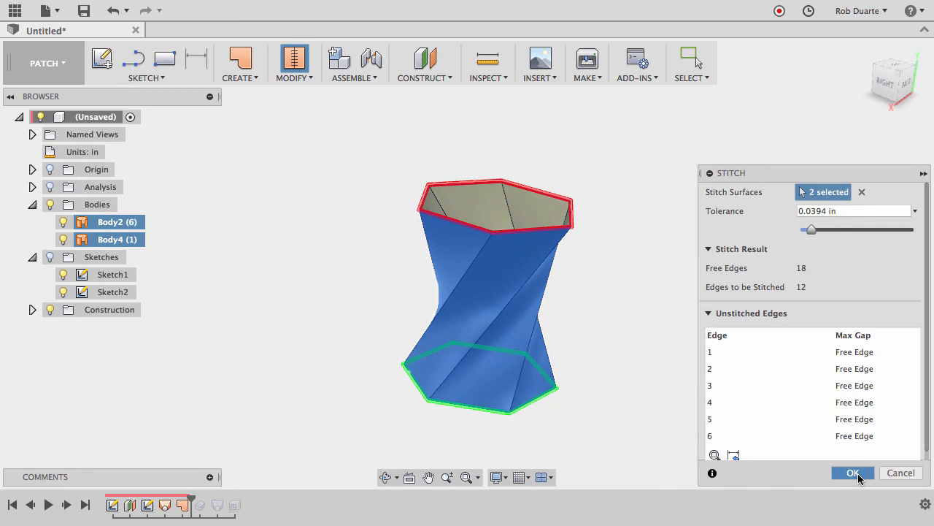
scroll(529, 350, down, 1)
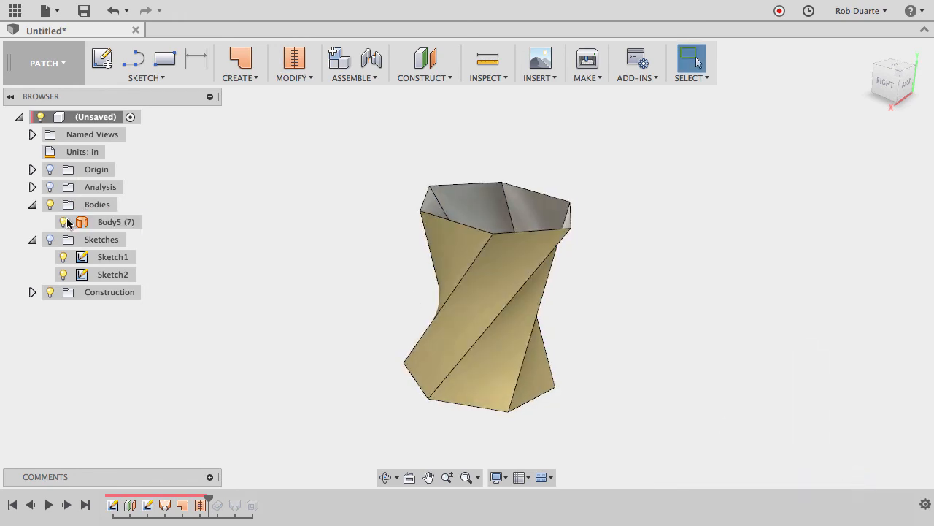
click(64, 222)
click(65, 222)
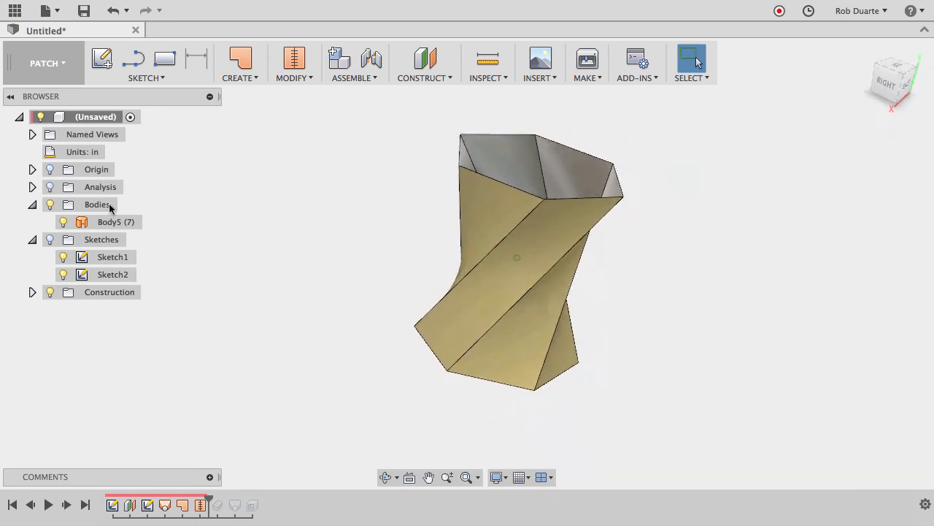
Thicken all faces of the stitched vase surface by 0.125 in on one side as a new body
click(251, 78)
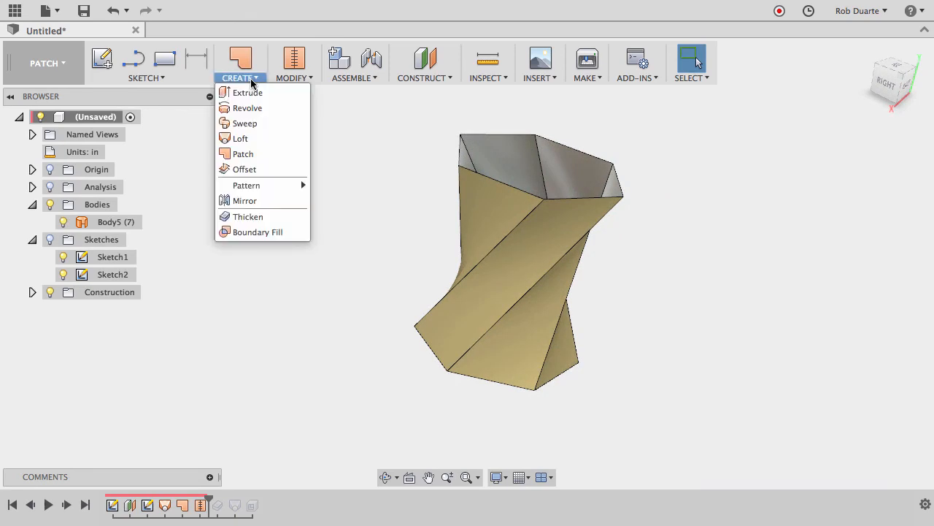
click(255, 216)
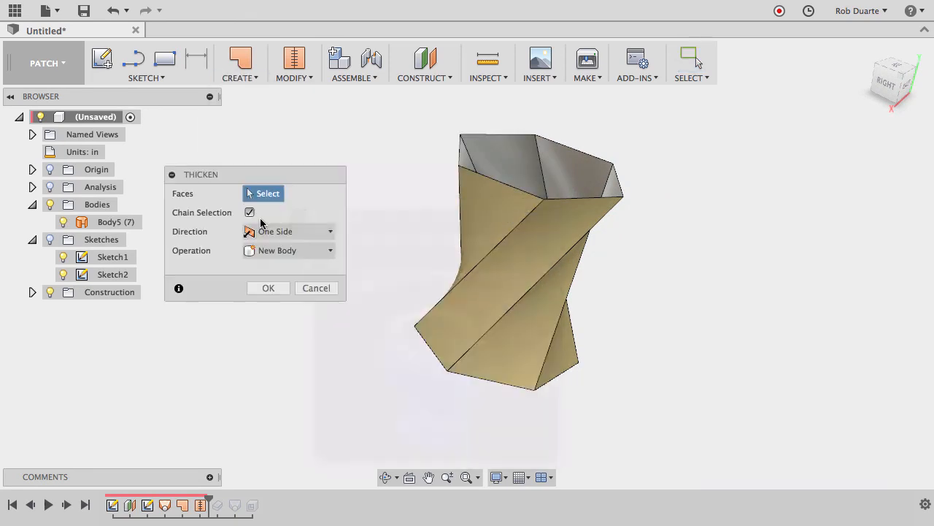
drag(402, 113, 694, 439)
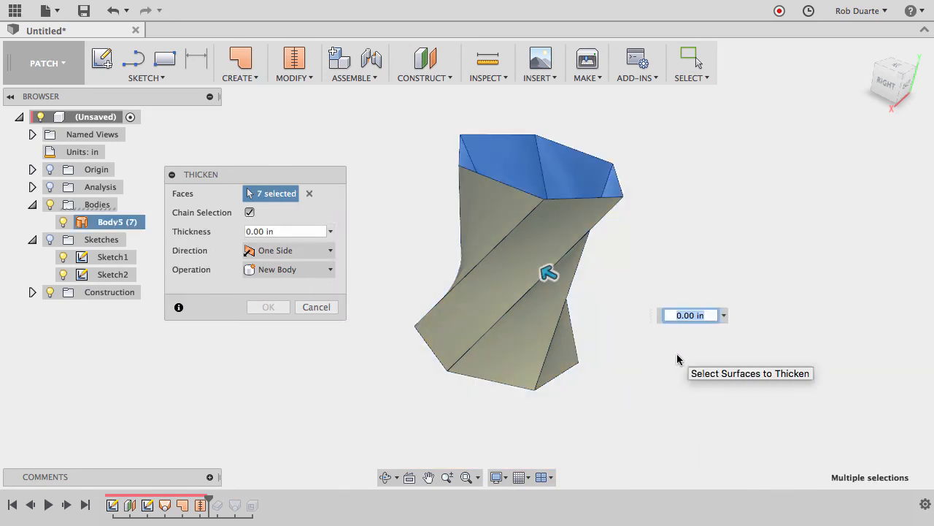
text(.125)
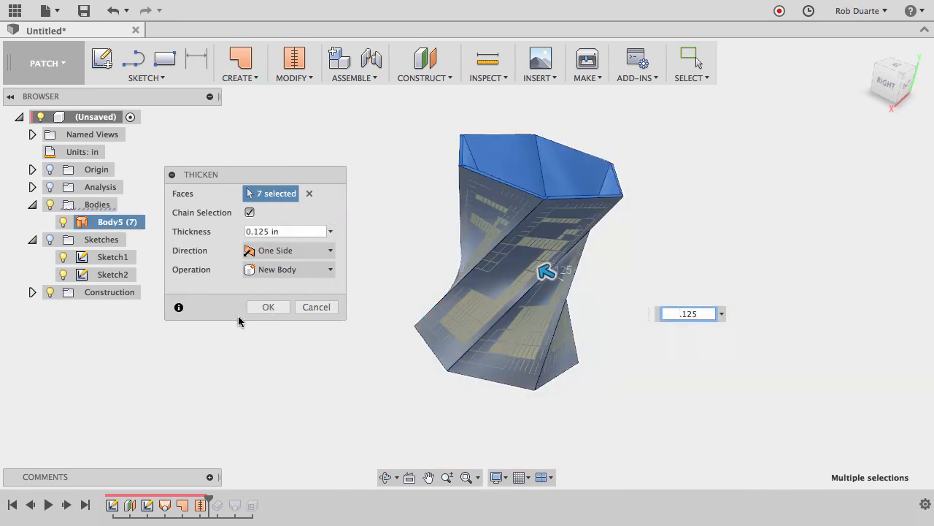
click(265, 308)
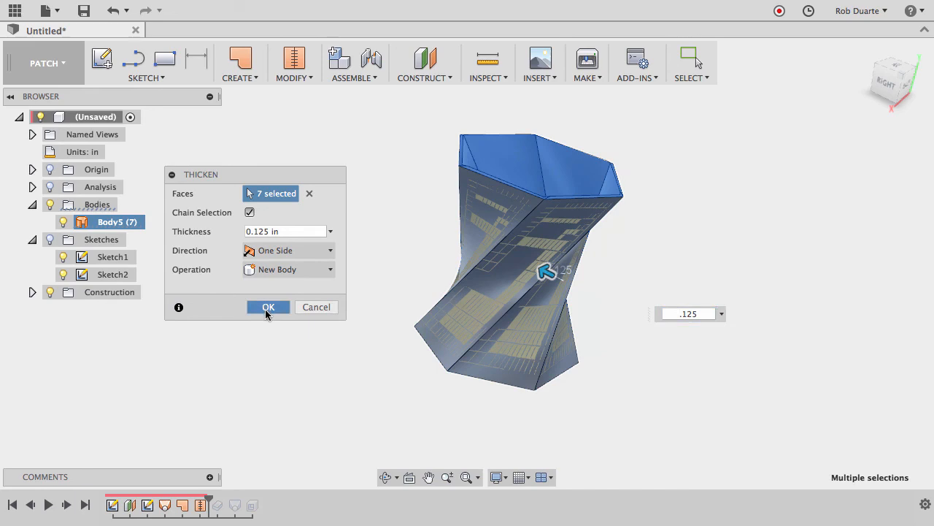
Finish thickening the stitched vase surface and compare the surface and solid bodies separately, leaving only the solid one shown
click(267, 307)
click(63, 223)
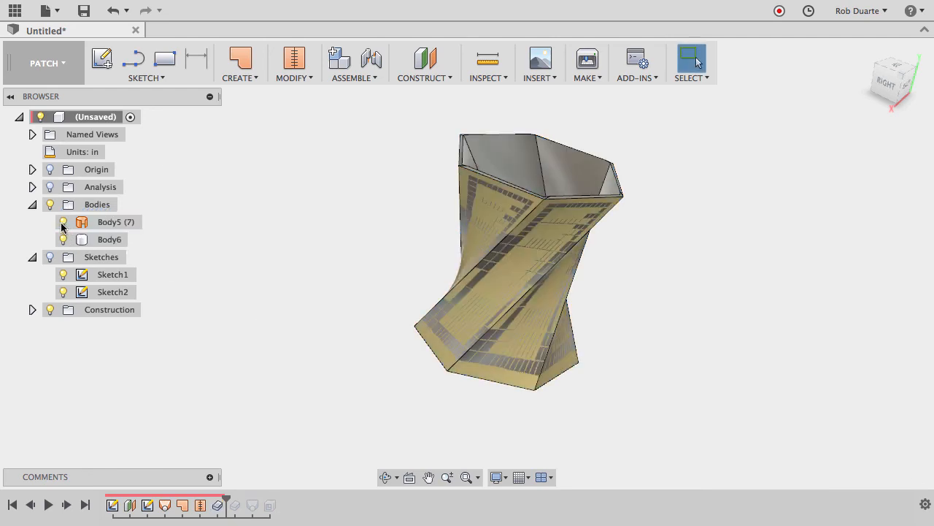
click(63, 223)
click(63, 239)
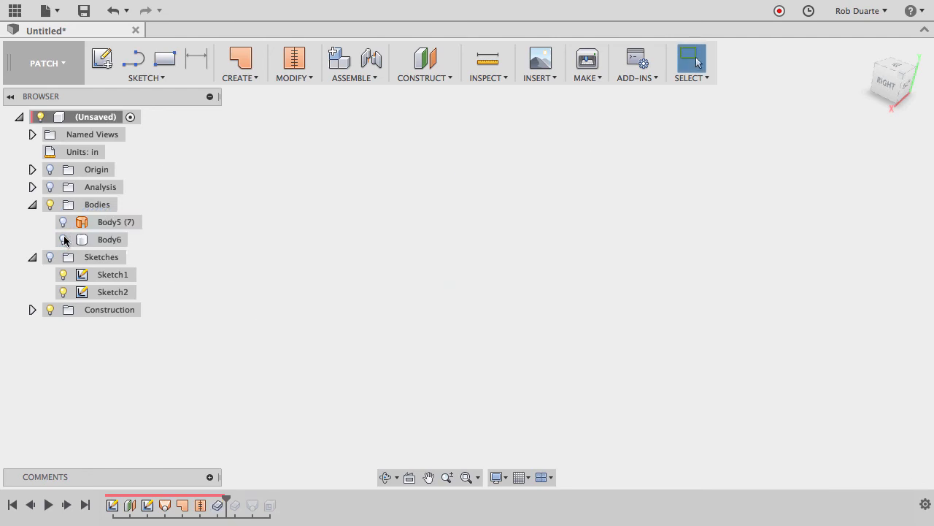
click(63, 221)
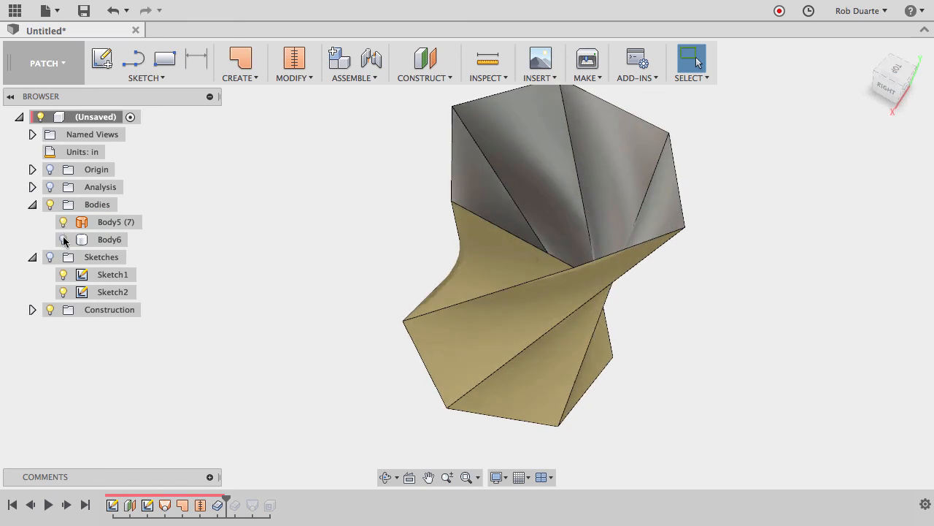
click(64, 239)
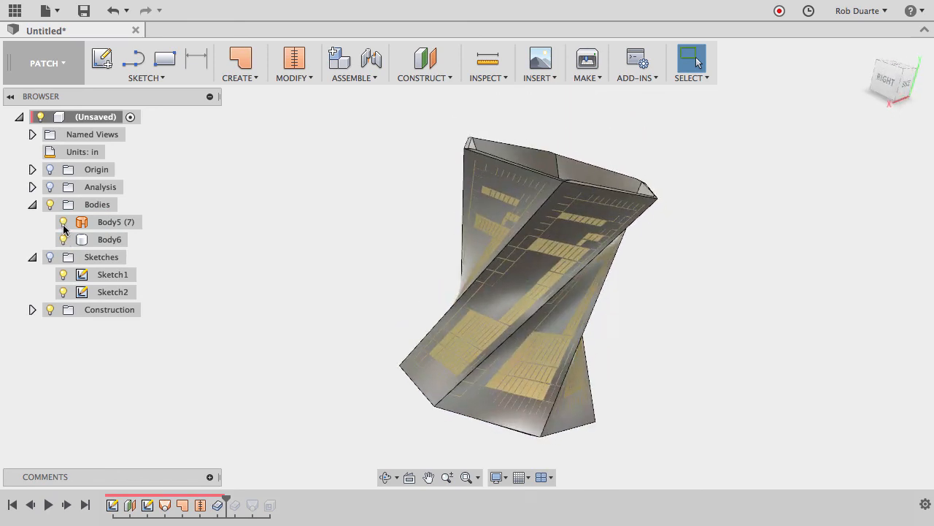
click(63, 222)
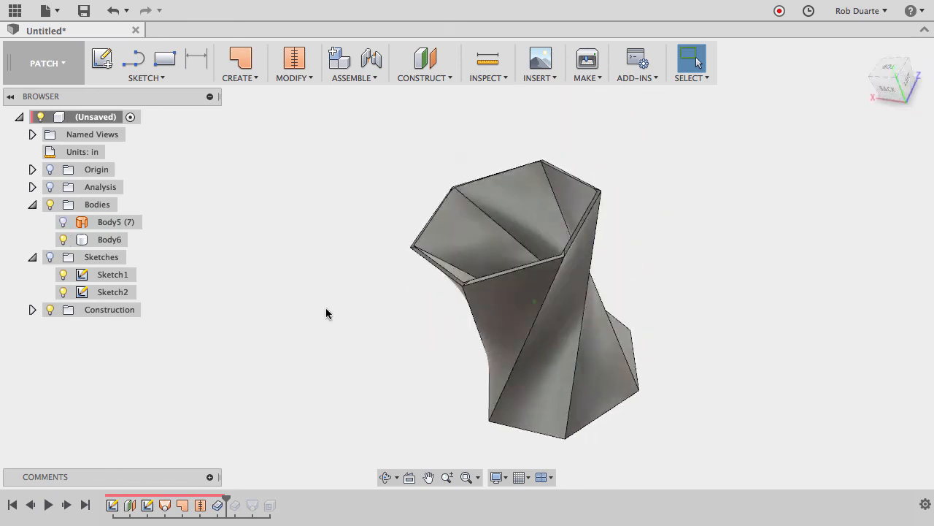
Show the existing section analysis to examine the inside of the thickened vase
shift+middle_drag(325, 308, 365, 121)
click(50, 187)
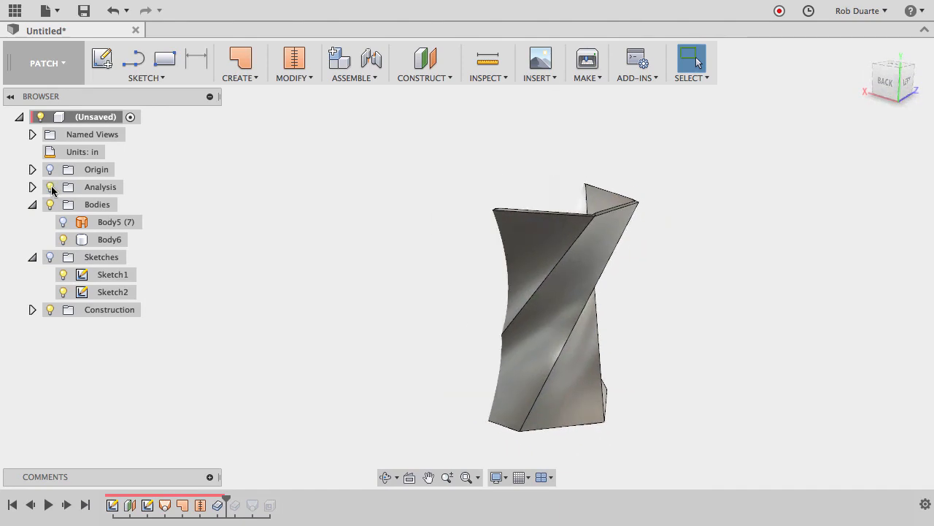